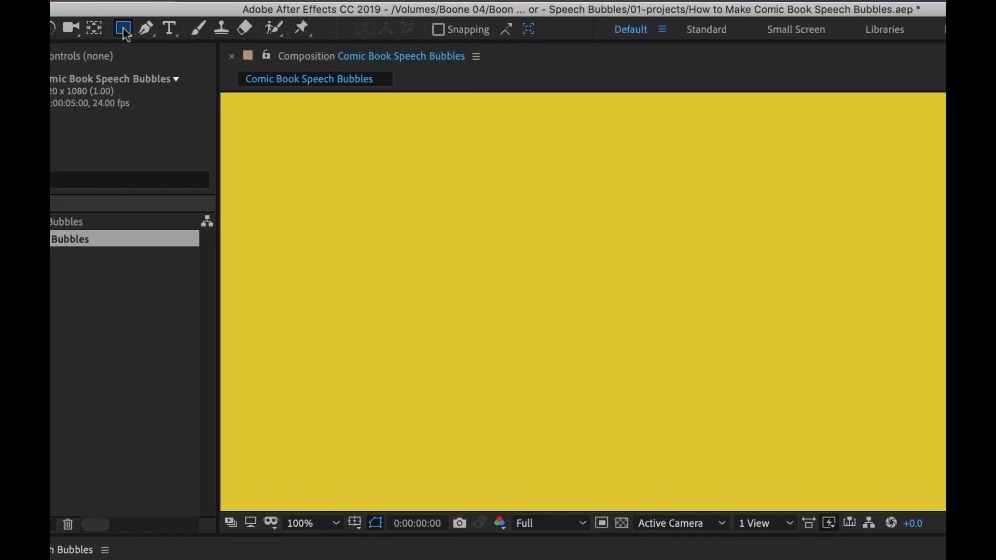
Draw a white circle with a 20 px black stroke using the Ellipse tool
{"action": "left_click", "coordinate": [171, 32]}
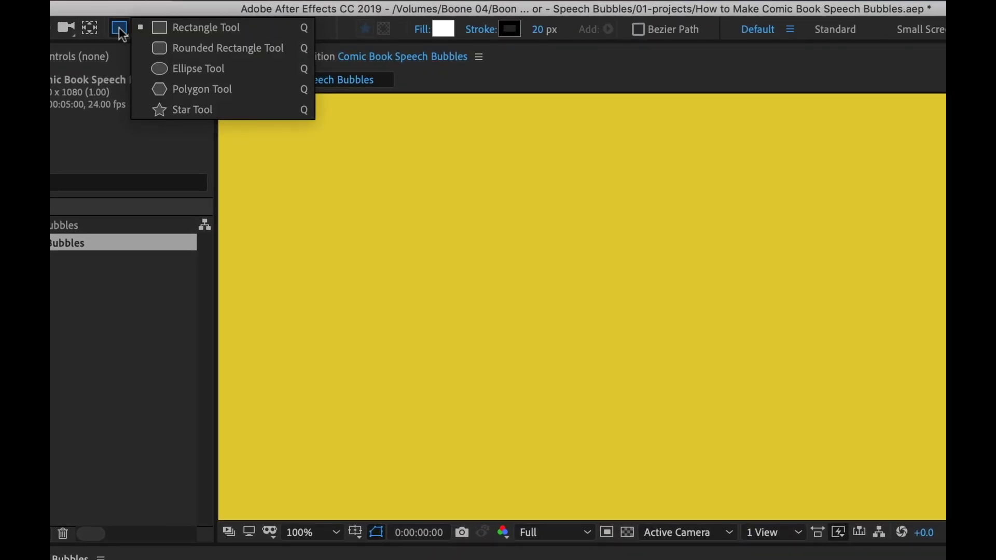
{"action": "left_click", "coordinate": [195, 68]}
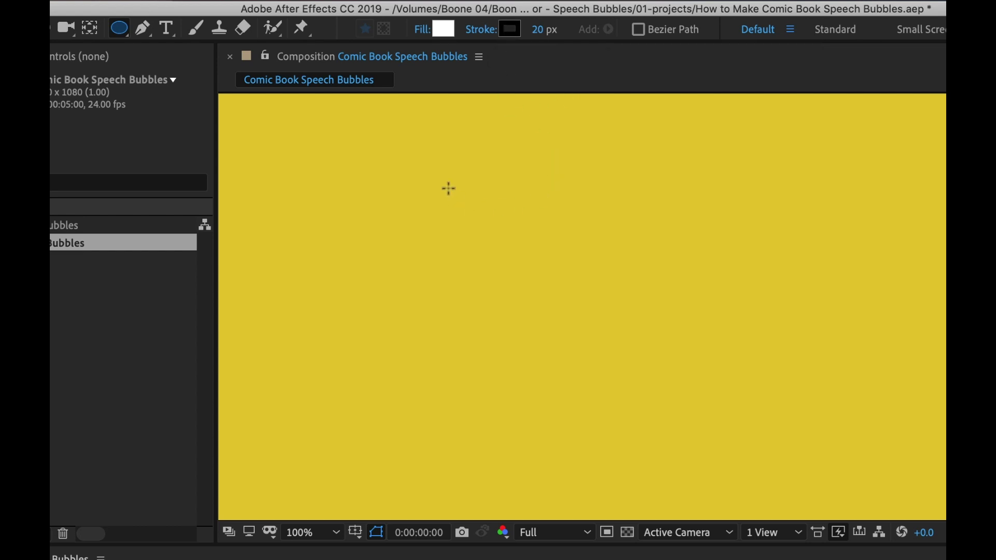
{"action": "mouse_move", "coordinate": [449, 189]}
{"action": "left_mouse_down"}
{"action": "mouse_move", "coordinate": [515, 249]}
{"action": "mouse_move", "coordinate": [540, 298]}
{"action": "mouse_move", "coordinate": [587, 348]}
{"action": "left_mouse_up"}
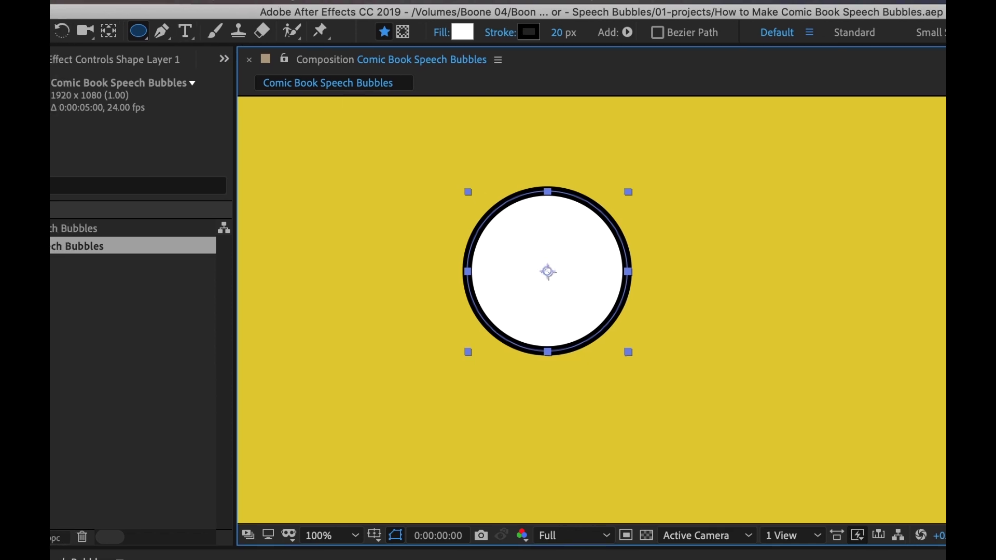
{"action": "left_click", "coordinate": [111, 10]}
Check the General preferences, then close them
{"action": "mouse_move", "coordinate": [141, 63]}
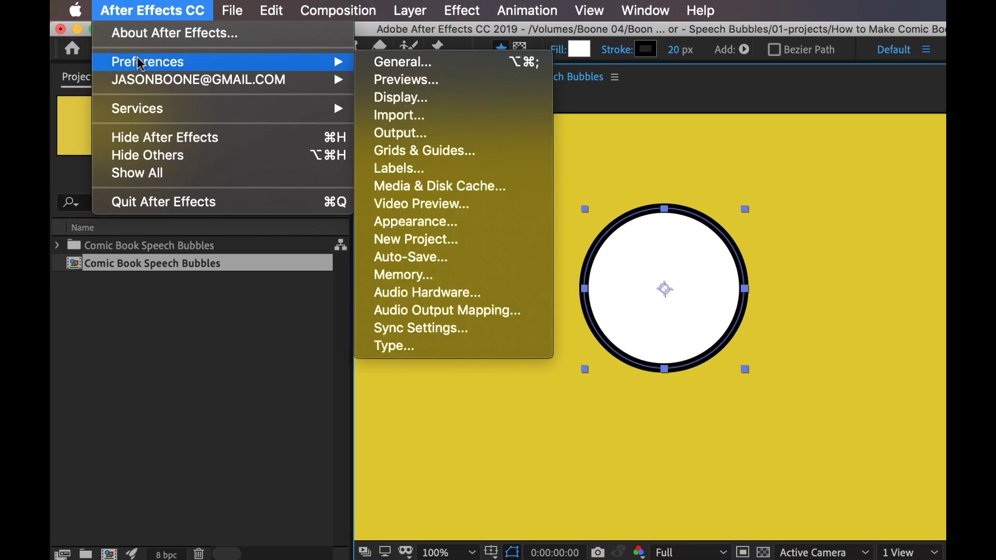
{"action": "left_click", "coordinate": [381, 63]}
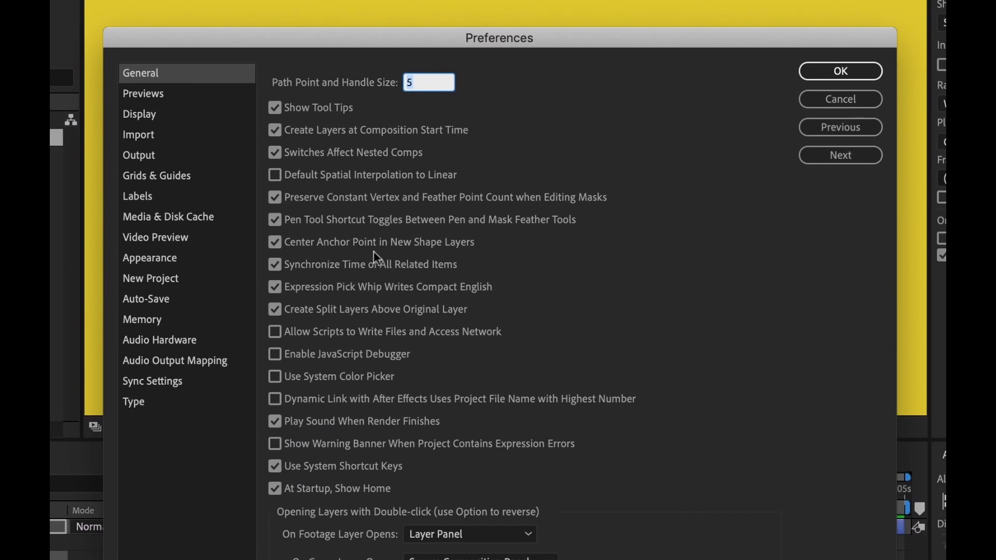
{"action": "left_click", "coordinate": [825, 70]}
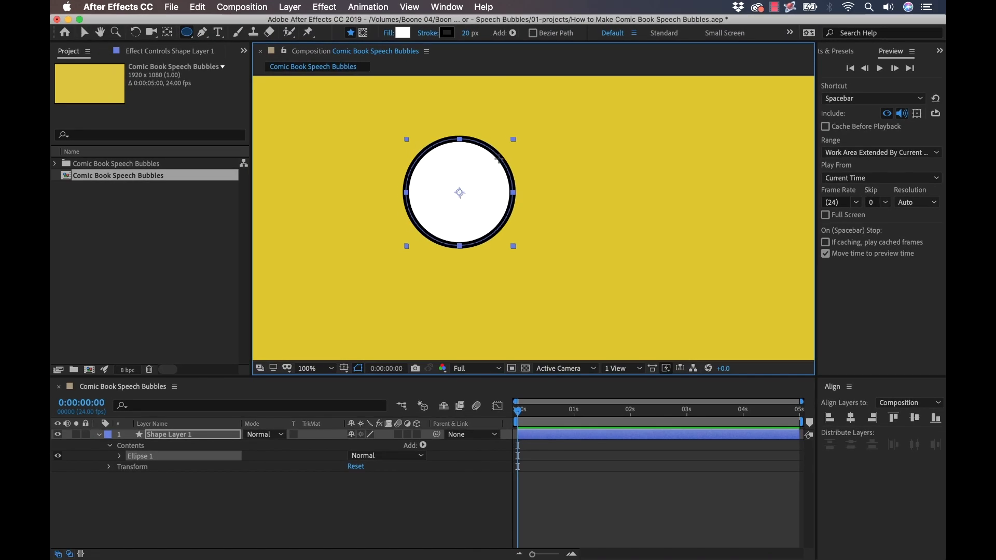
Centre the circle horizontally and vertically with the Align panel
{"action": "key", "text": "v"}
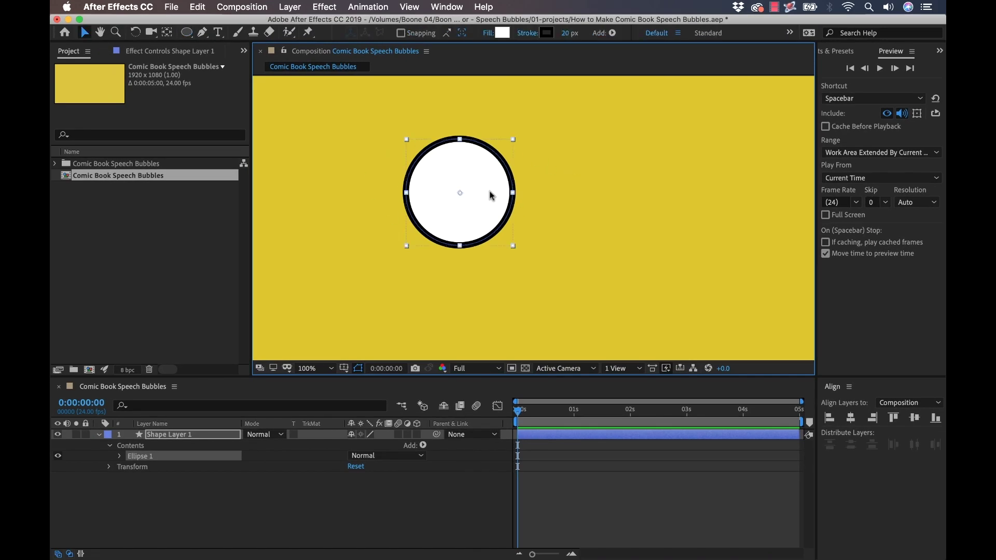
{"action": "left_click", "coordinate": [851, 418]}
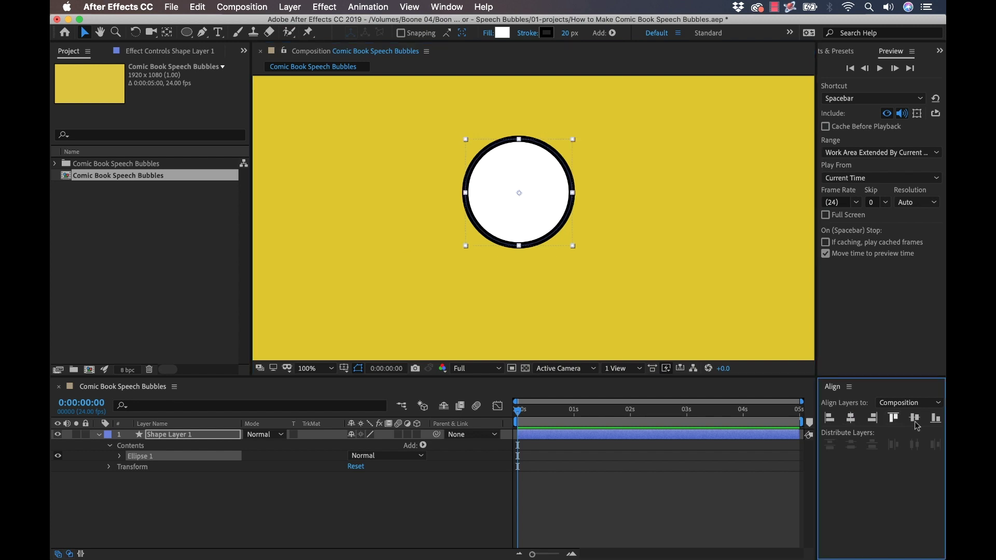
{"action": "left_click", "coordinate": [915, 419]}
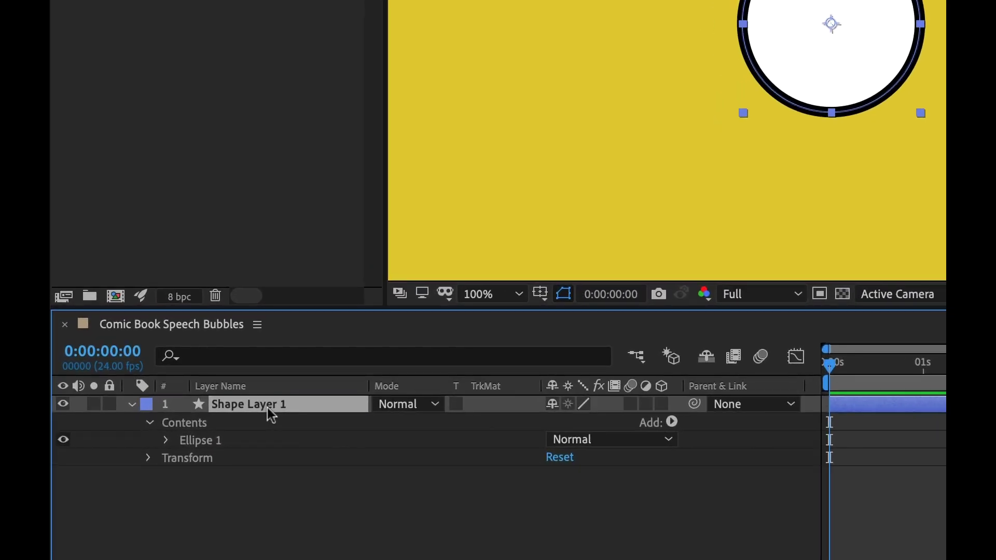
Rename Shape Layer 1 and its Ellipse 1 group both to 'Circle'
{"action": "key", "text": "Return"}
{"action": "type", "text": "Circle"}
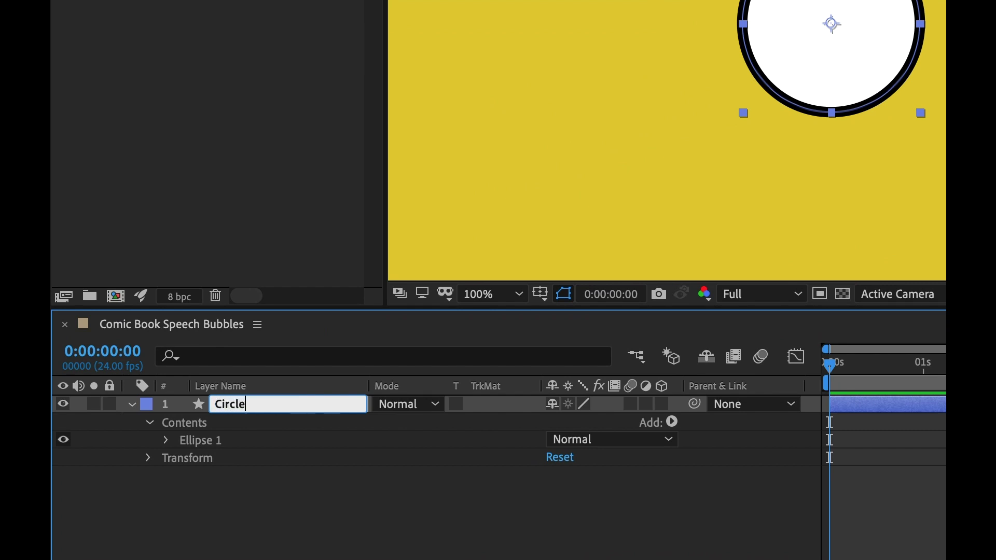
{"action": "key", "text": "Return"}
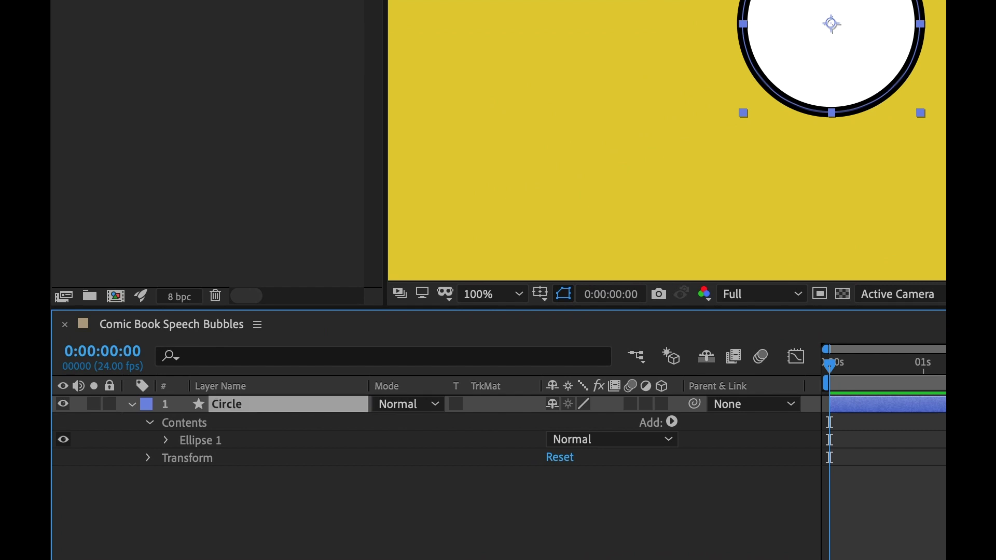
{"action": "left_click", "coordinate": [197, 441]}
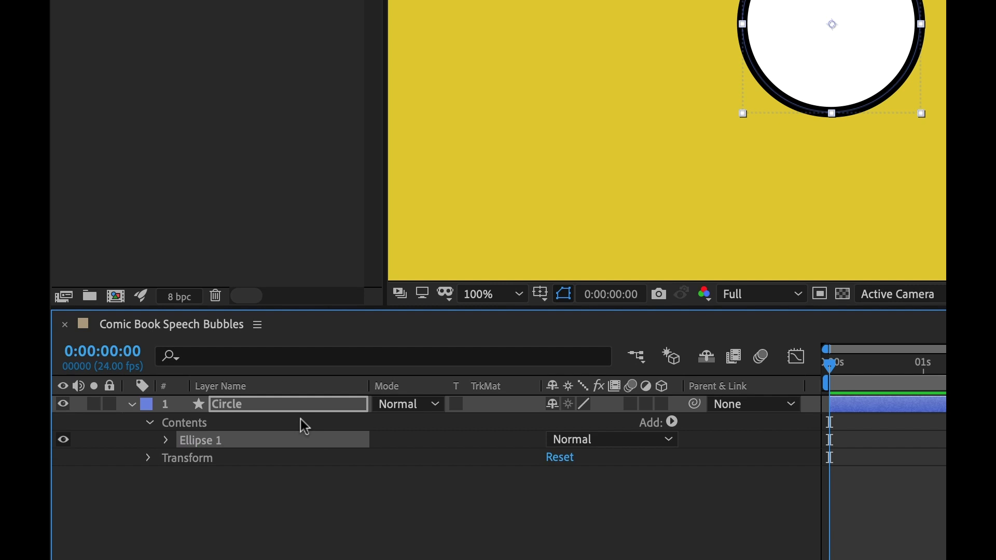
{"action": "key", "text": "Return"}
{"action": "type", "text": "Circle"}
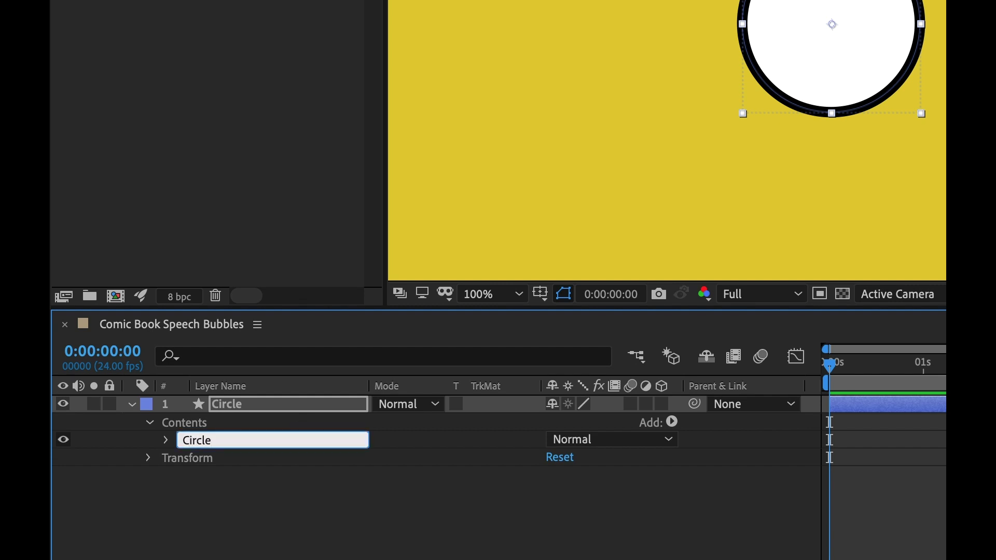
{"action": "key", "text": "Return"}
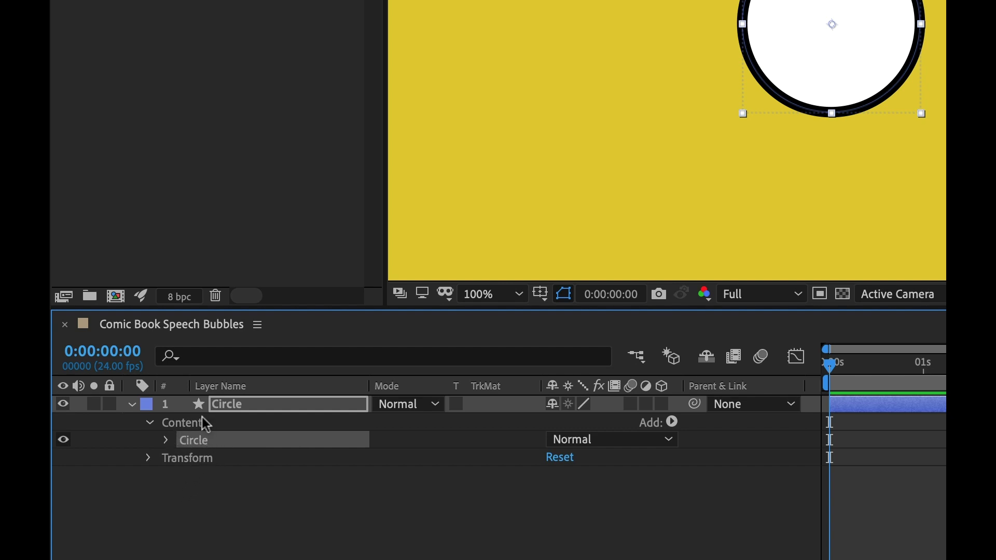
Expand and collapse the Circle group's path properties, then select the layer's contents
{"action": "left_click", "coordinate": [166, 441]}
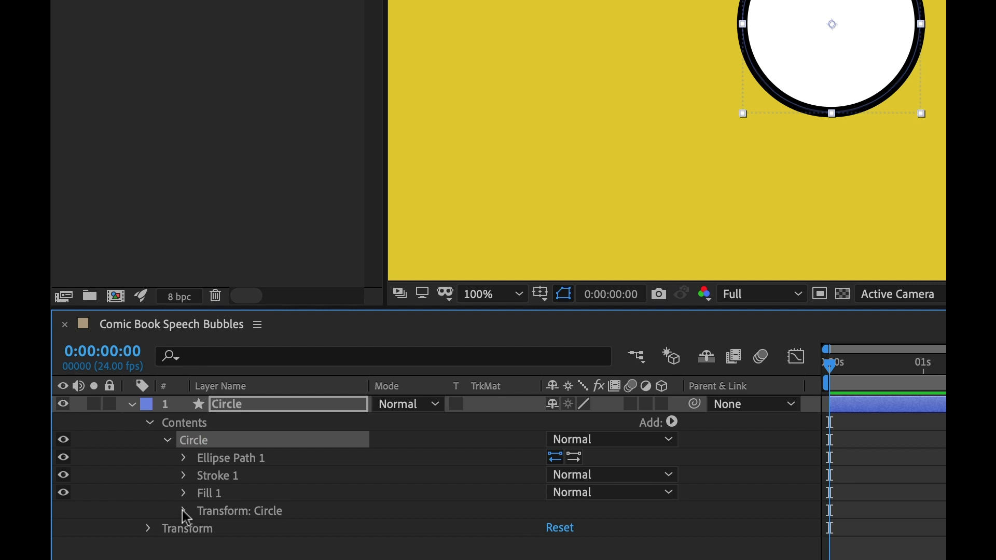
{"action": "left_click", "coordinate": [183, 458]}
{"action": "left_click", "coordinate": [184, 460]}
{"action": "left_click", "coordinate": [166, 440]}
{"action": "left_click", "coordinate": [194, 423]}
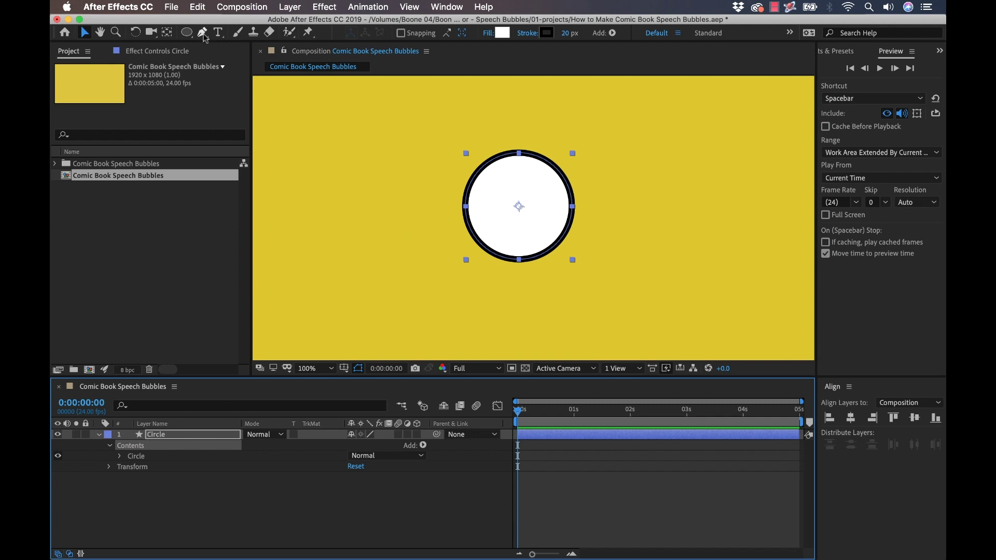
Draw a closed triangular tail pointing down from the circle with the Pen tool, inside the Circle layer
{"action": "left_click", "coordinate": [203, 32]}
{"action": "left_click", "coordinate": [153, 437]}
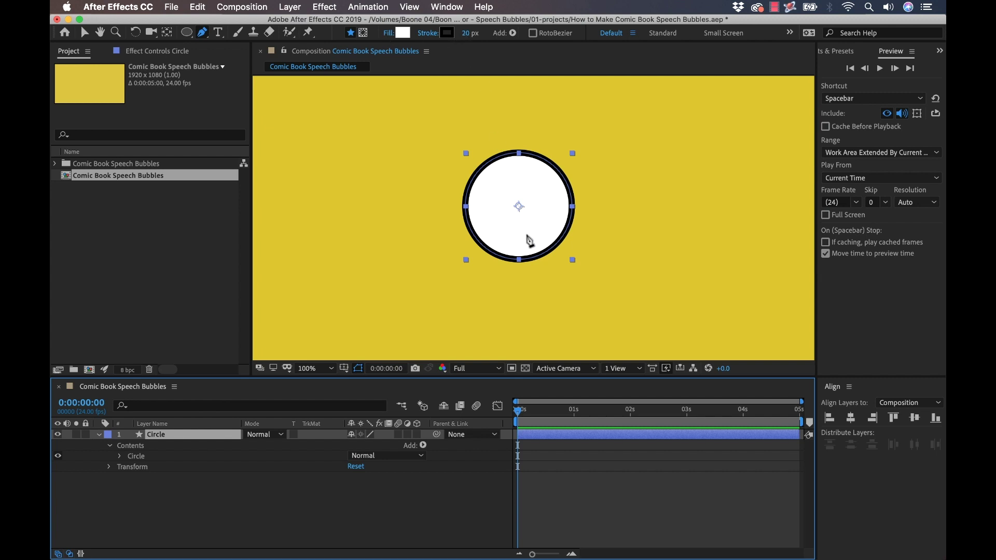
{"action": "left_click", "coordinate": [501, 236]}
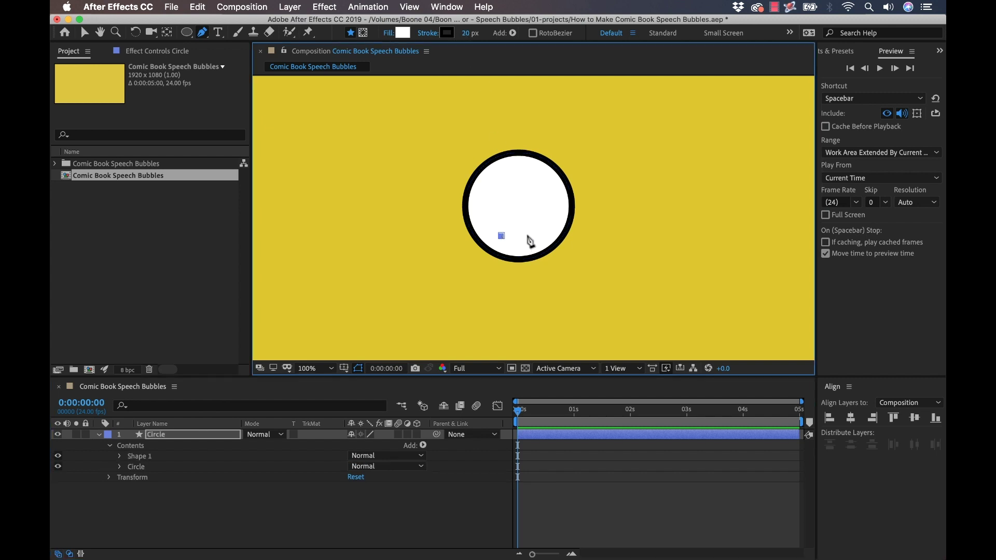
{"action": "left_click_drag", "start_coordinate": [529, 235], "coordinate": [517, 282]}
{"action": "left_click", "coordinate": [501, 236]}
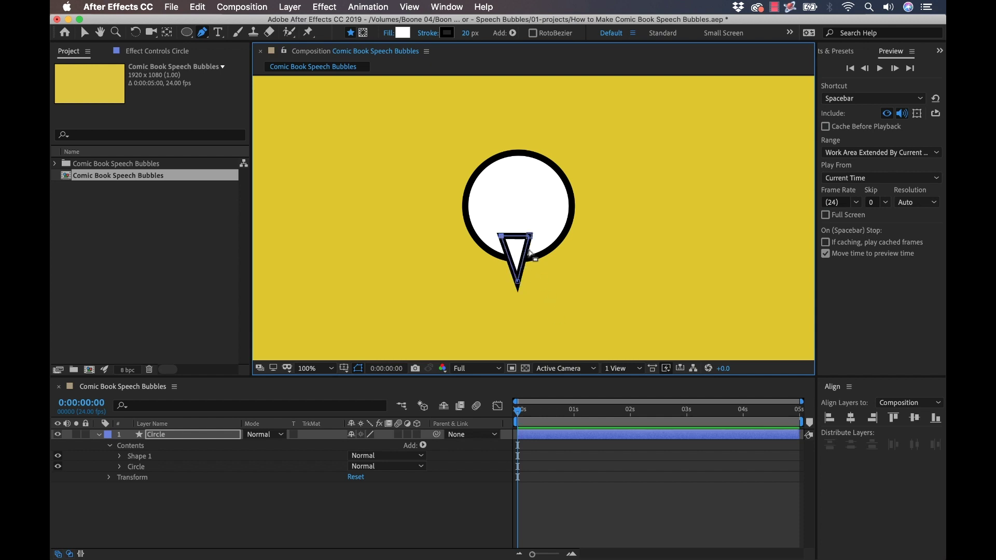
{"action": "key", "text": "v"}
{"action": "left_click", "coordinate": [256, 505]}
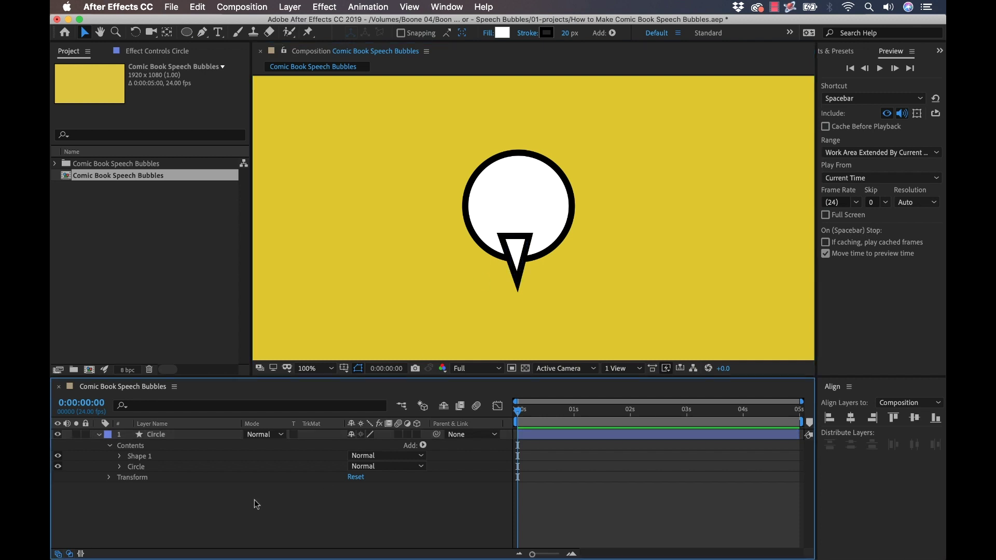
{"action": "left_click", "coordinate": [138, 456]}
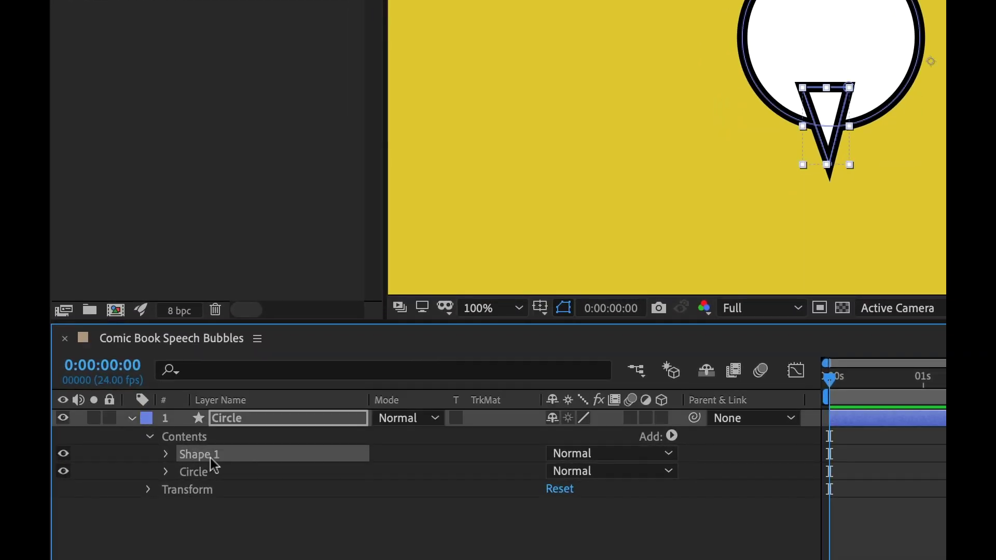
Rename the tail's Shape 1 group to 'Talk Triangle'
{"action": "key", "text": "Return"}
{"action": "type", "text": "Ta"}
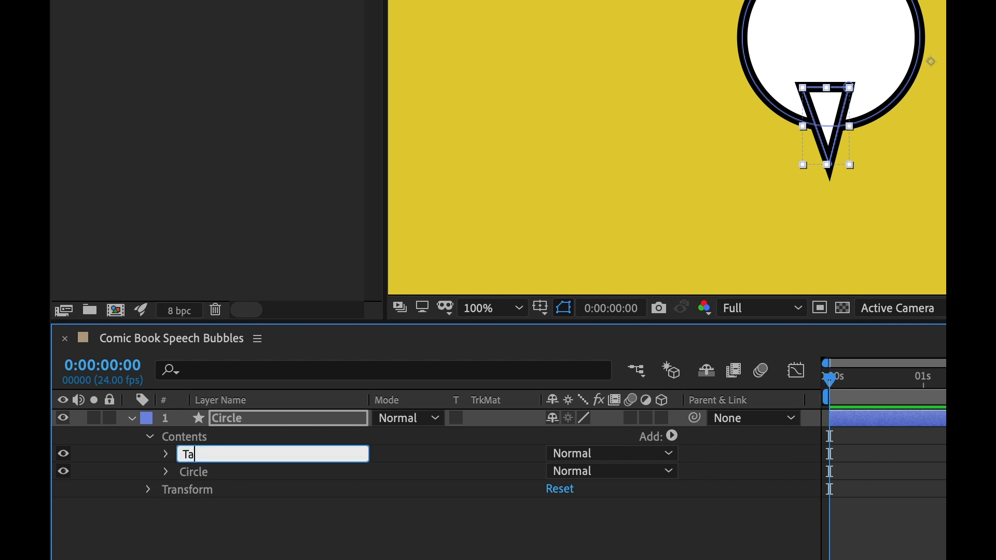
{"action": "type", "text": "lk Triangle"}
{"action": "key", "text": "Return"}
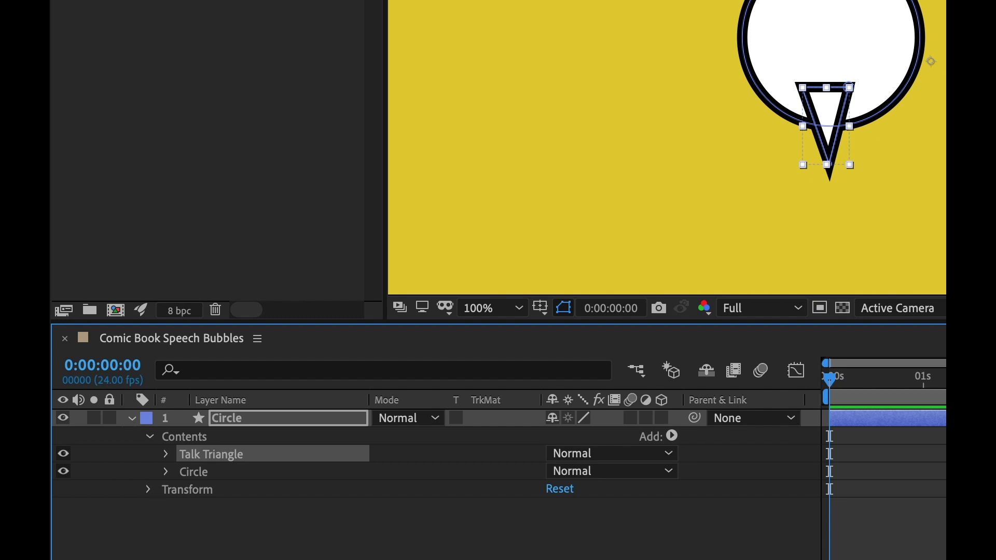
{"action": "left_click", "coordinate": [223, 544]}
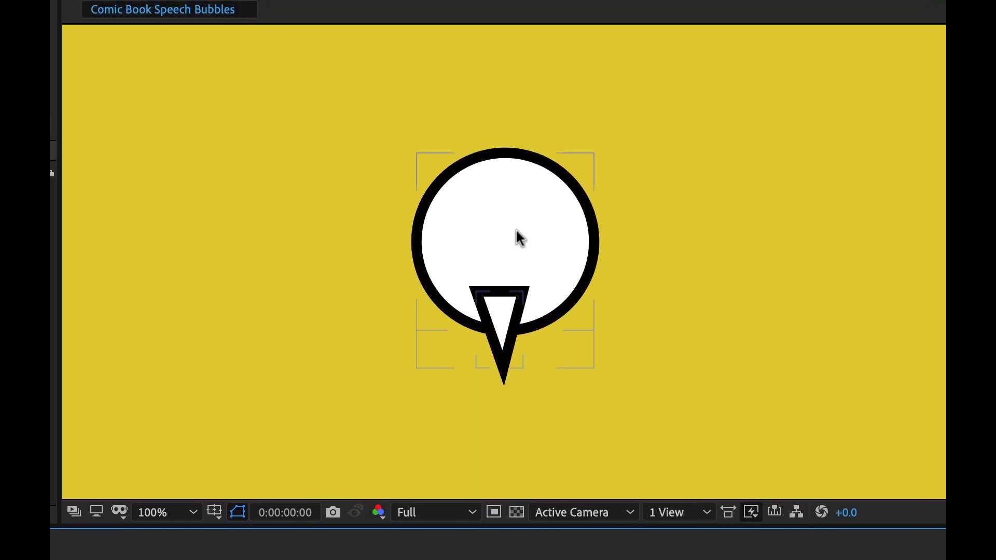
Nudge the triangle tail slightly right and up beneath the circle
{"action": "left_click", "coordinate": [508, 215]}
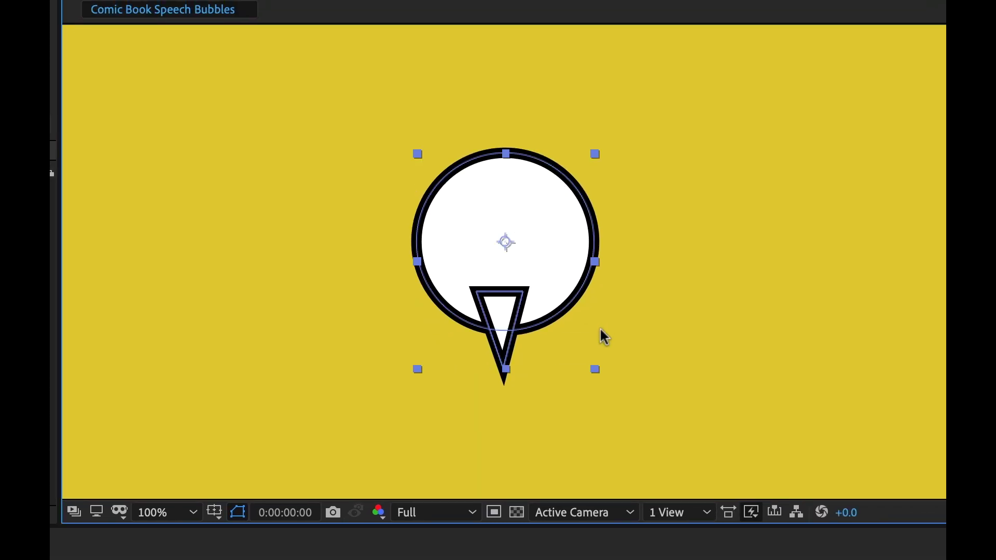
{"action": "left_click", "coordinate": [502, 349]}
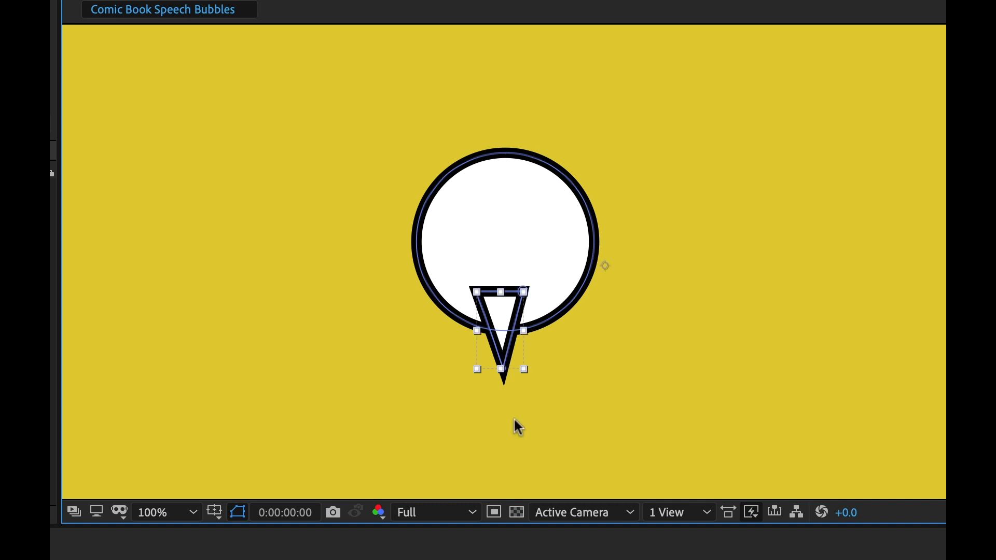
{"action": "mouse_move", "coordinate": [504, 306]}
{"action": "left_mouse_down"}
{"action": "mouse_move", "coordinate": [484, 319]}
{"action": "mouse_move", "coordinate": [518, 322]}
{"action": "mouse_move", "coordinate": [525, 298]}
{"action": "mouse_move", "coordinate": [514, 315]}
{"action": "left_mouse_up"}
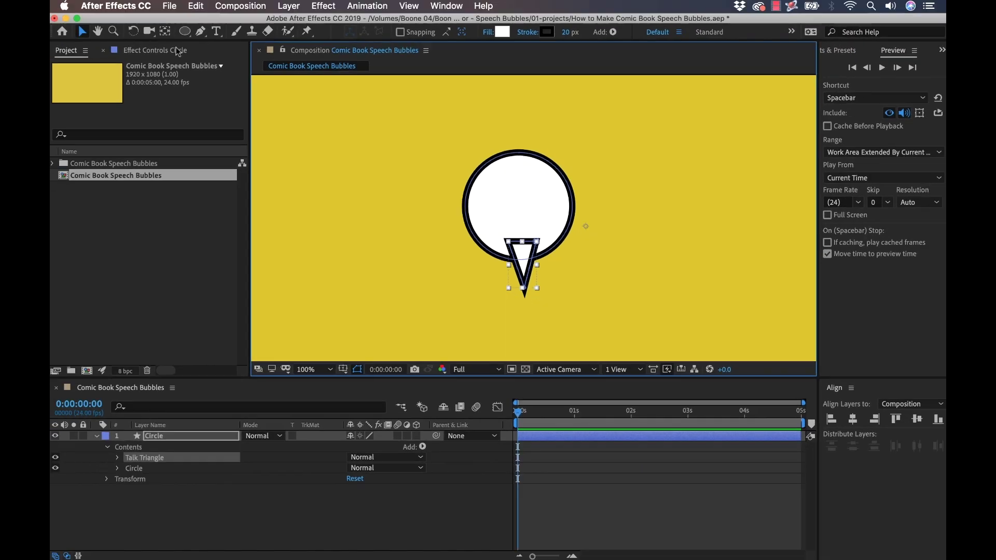
{"action": "left_click", "coordinate": [166, 33]}
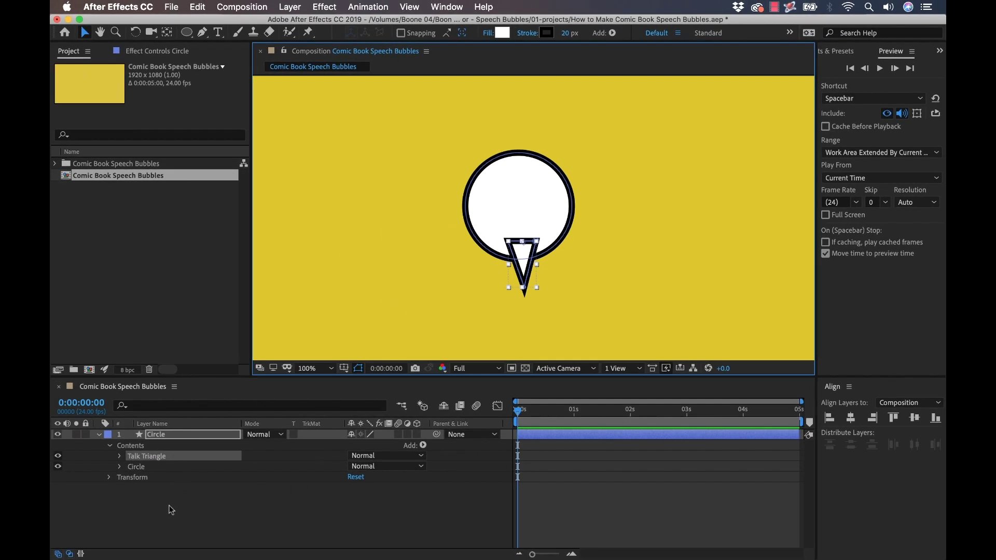
Nudge the tail, then add Merge Paths to the Circle layer's contents to fuse circle and tail
{"action": "left_click_drag", "start_coordinate": [525, 268], "coordinate": [523, 272]}
{"action": "left_click", "coordinate": [246, 510]}
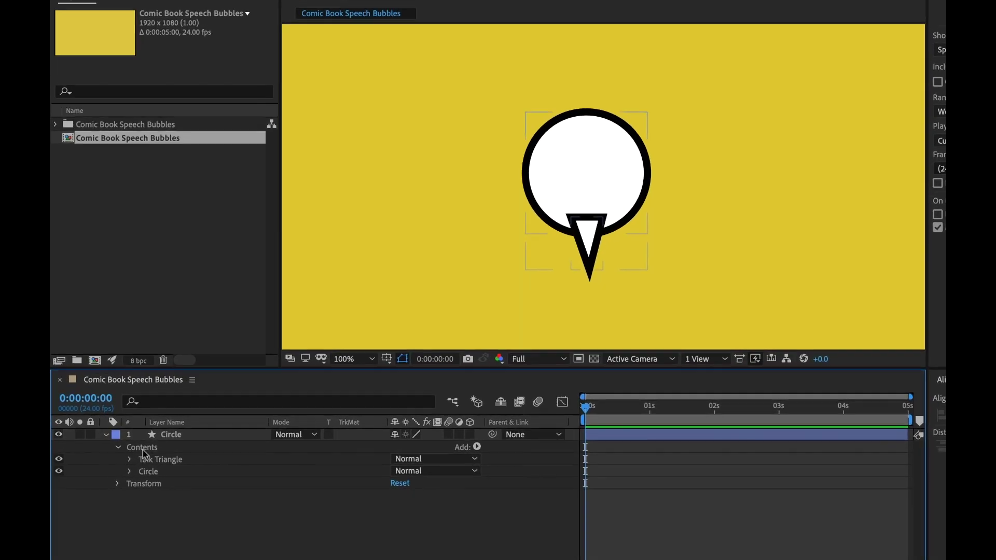
{"action": "left_click", "coordinate": [131, 446]}
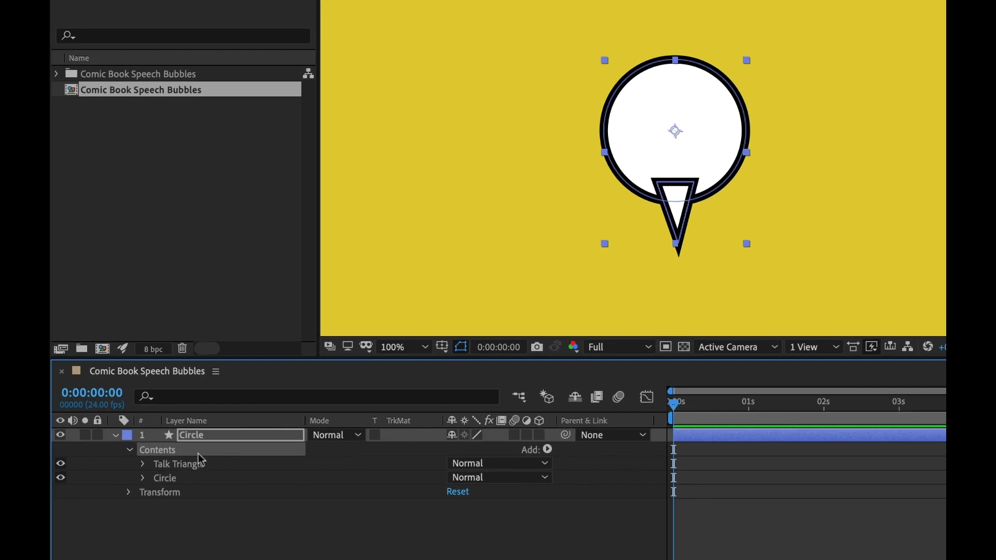
{"action": "left_click", "coordinate": [169, 467]}
{"action": "left_click", "coordinate": [169, 481]}
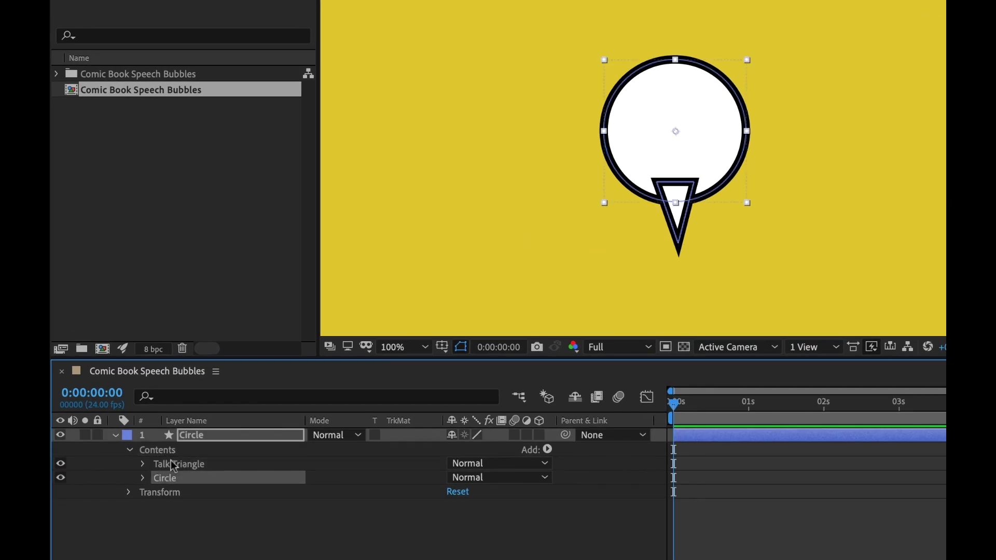
{"action": "left_click", "coordinate": [174, 467]}
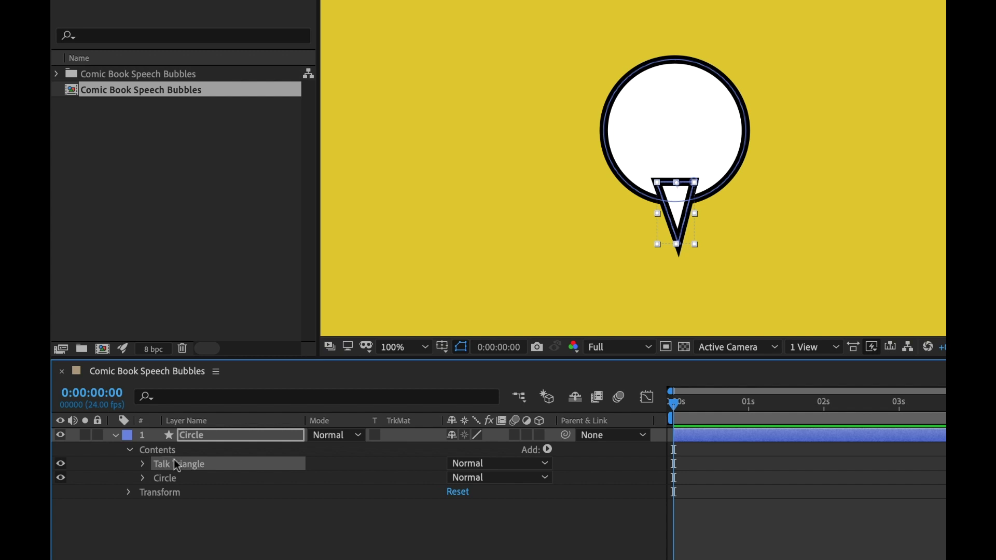
{"action": "left_click", "coordinate": [164, 451]}
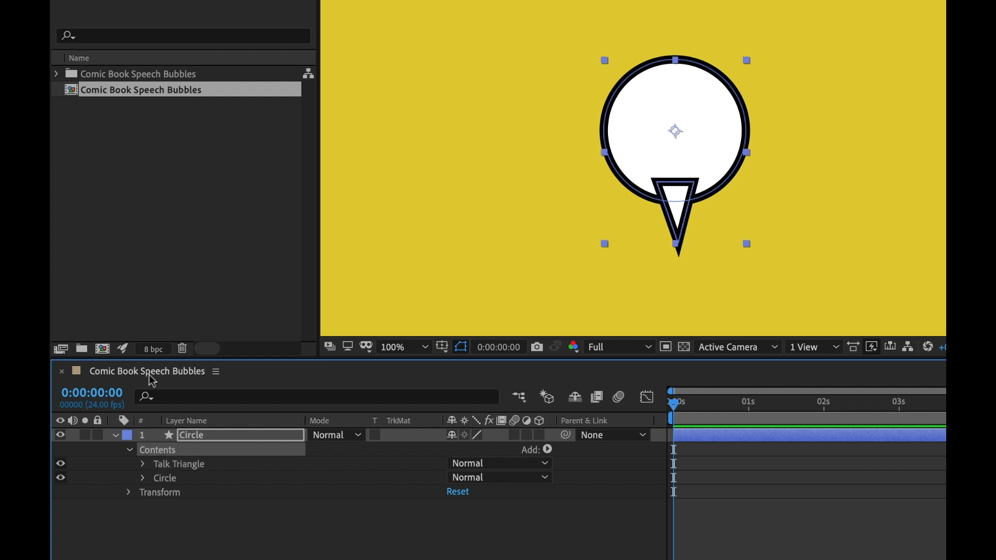
{"action": "left_click", "coordinate": [546, 450]}
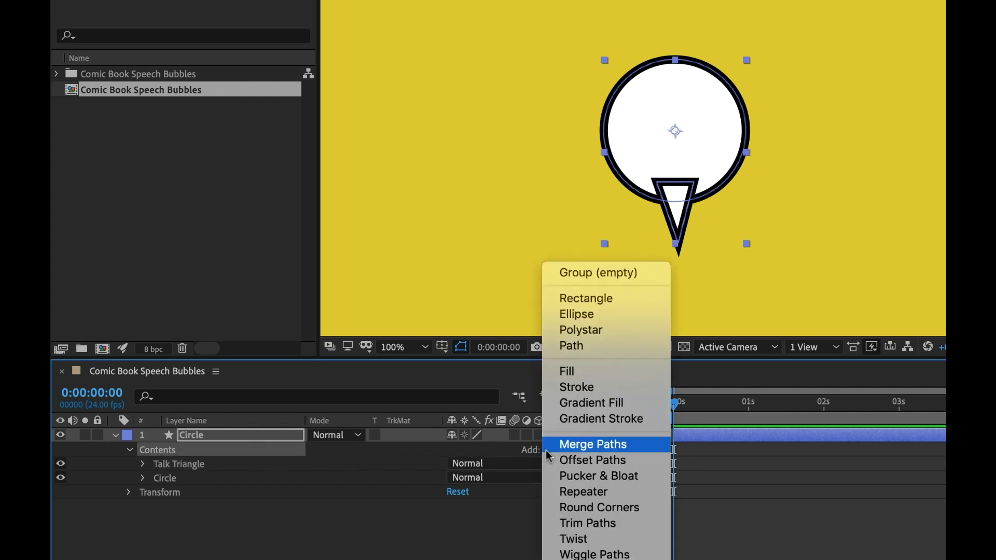
{"action": "left_click", "coordinate": [638, 444]}
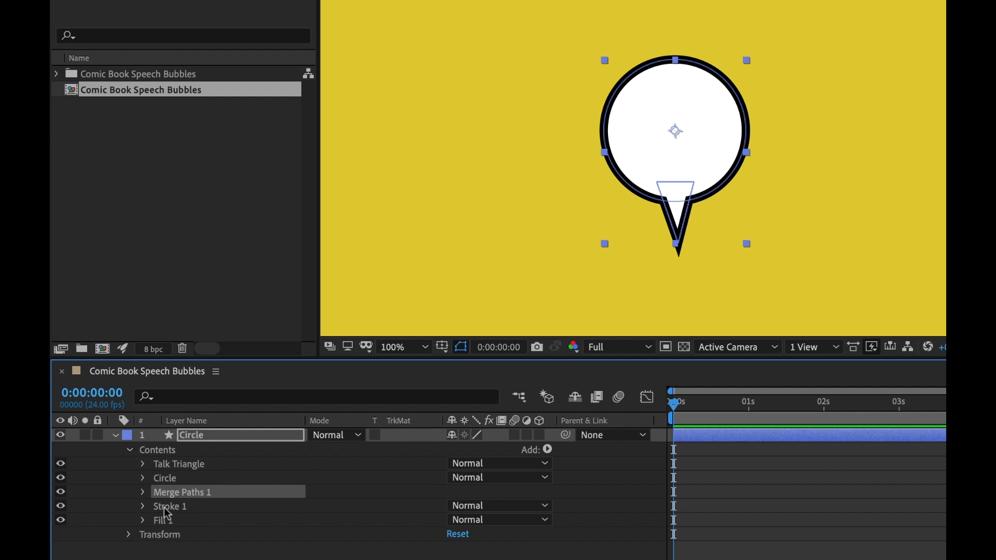
Toggle the merged bubble's Fill 1 and Stroke 1 visibility off and on to check them
{"action": "left_click", "coordinate": [61, 521]}
{"action": "left_click", "coordinate": [60, 521]}
{"action": "left_click", "coordinate": [60, 506]}
{"action": "left_click", "coordinate": [60, 507]}
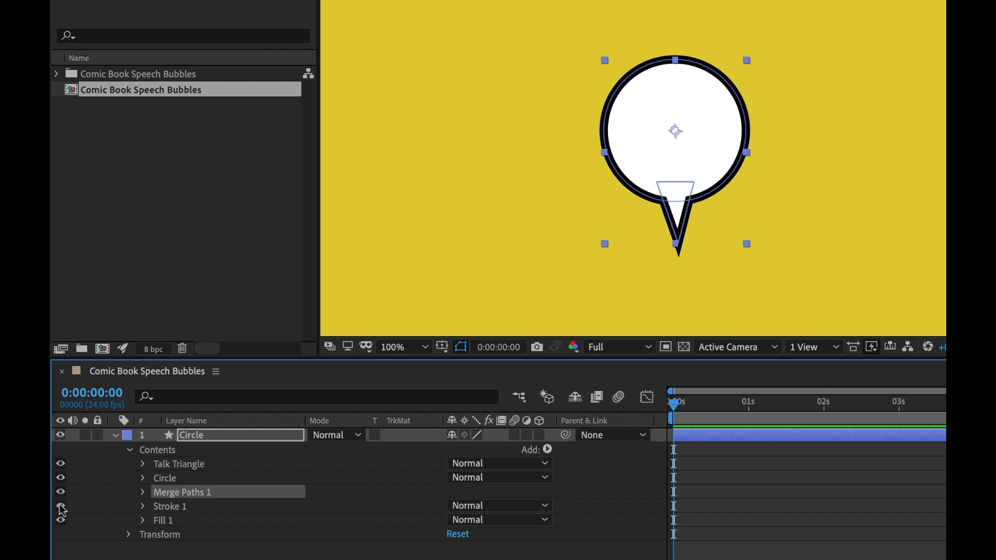
{"action": "double_click", "coordinate": [676, 216]}
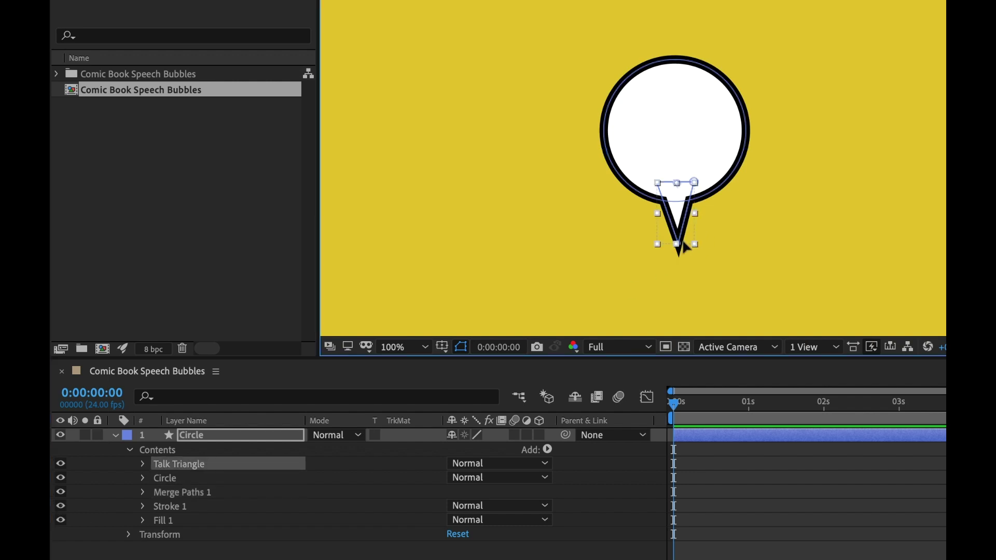
Move the Talk Triangle tail to the bubble's lower left and rotate its tip down-left
{"action": "left_click_drag", "start_coordinate": [680, 222], "coordinate": [702, 216]}
{"action": "left_click_drag", "start_coordinate": [753, 148], "coordinate": [660, 229]}
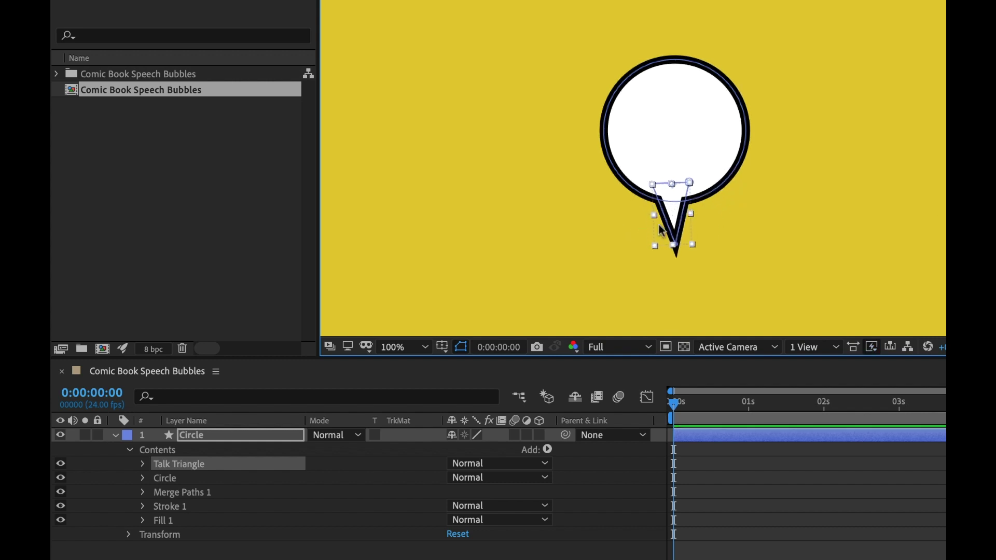
{"action": "left_click", "coordinate": [143, 464]}
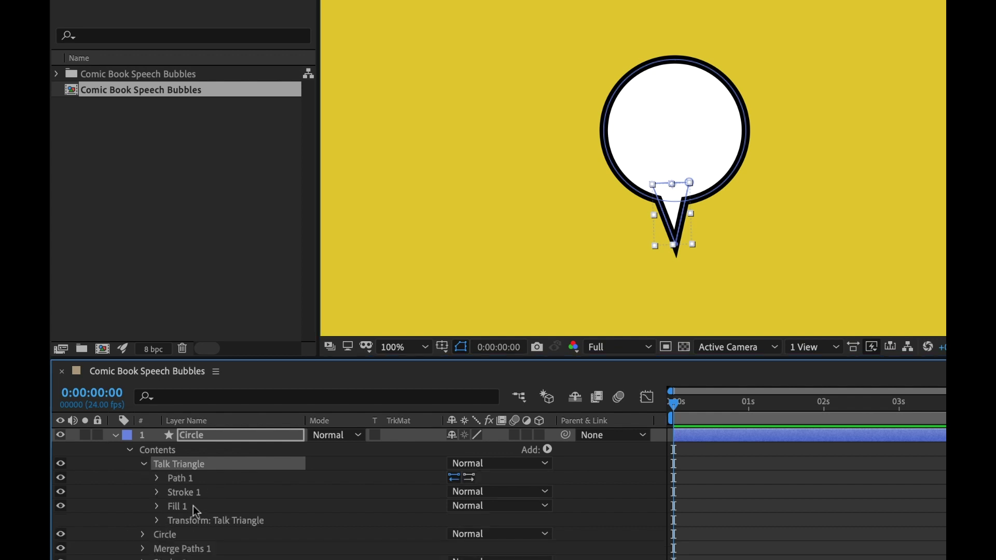
{"action": "left_click", "coordinate": [143, 464]}
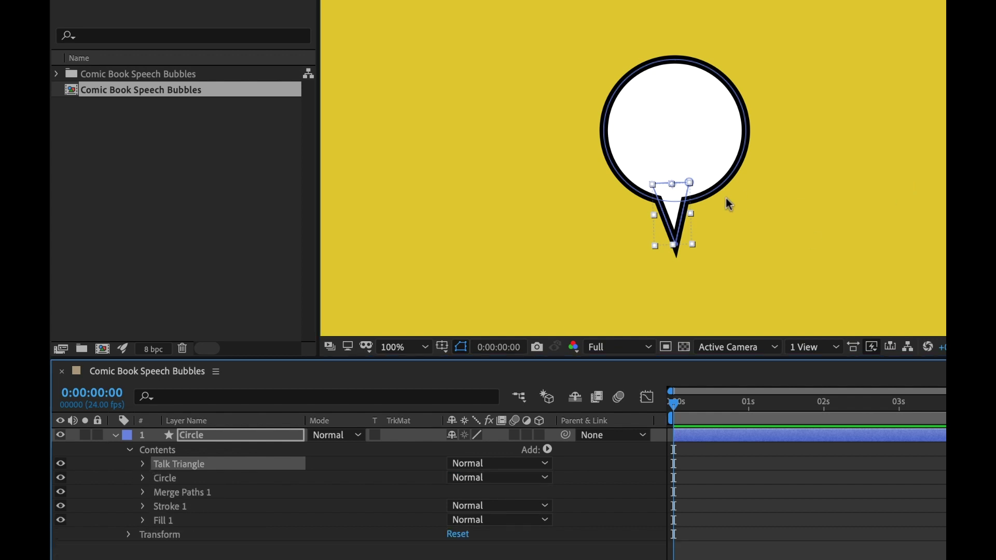
{"action": "left_click_drag", "start_coordinate": [675, 215], "coordinate": [672, 216]}
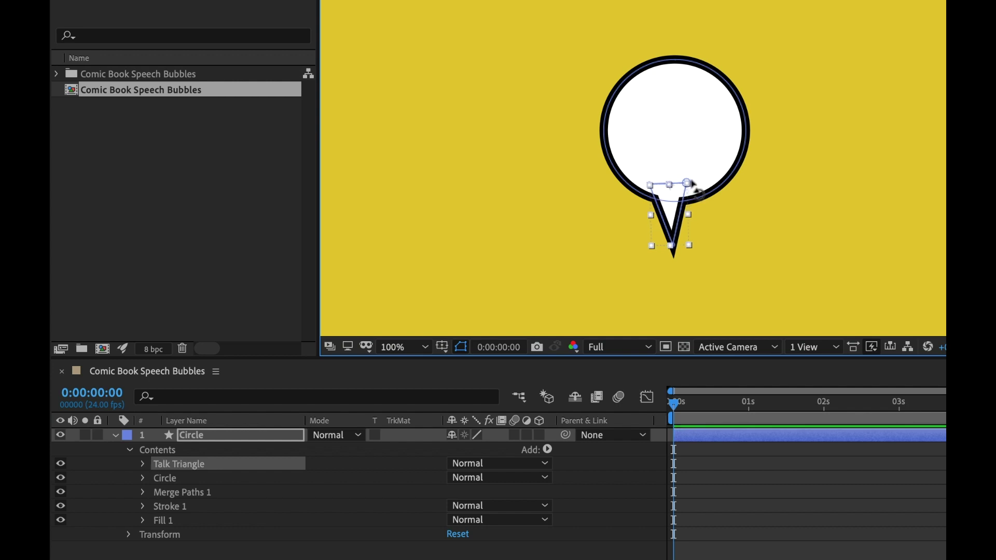
{"action": "left_click_drag", "start_coordinate": [692, 182], "coordinate": [696, 198]}
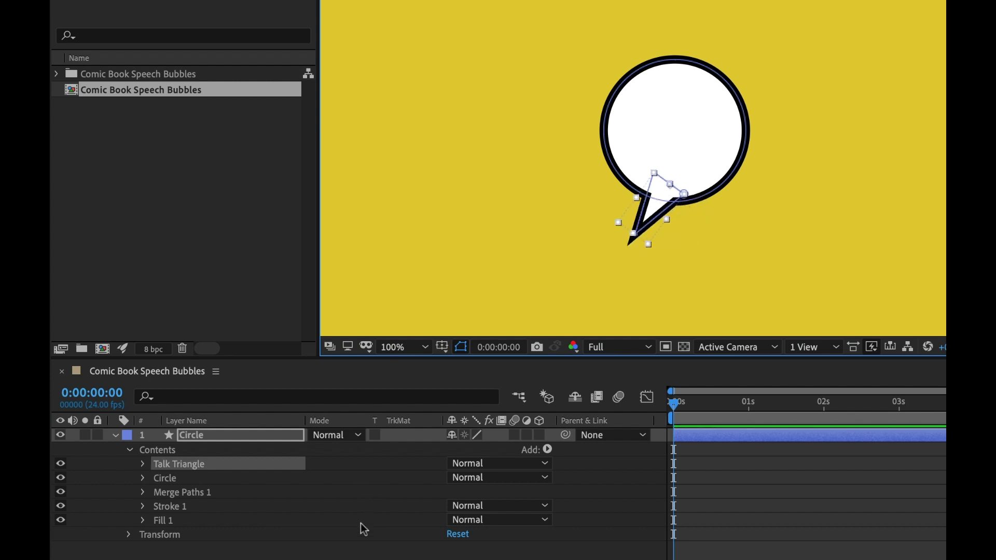
{"action": "left_click", "coordinate": [295, 558]}
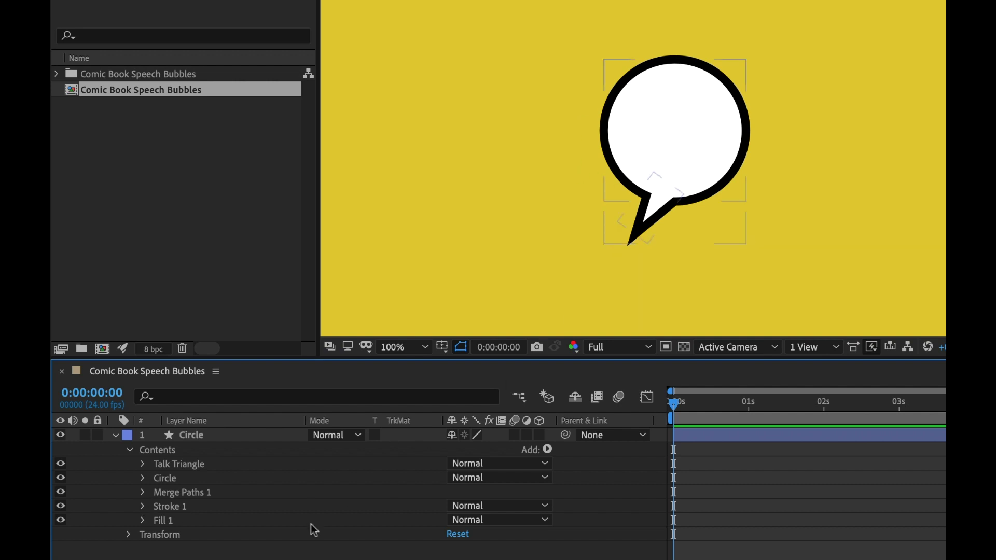
{"action": "left_click", "coordinate": [144, 478]}
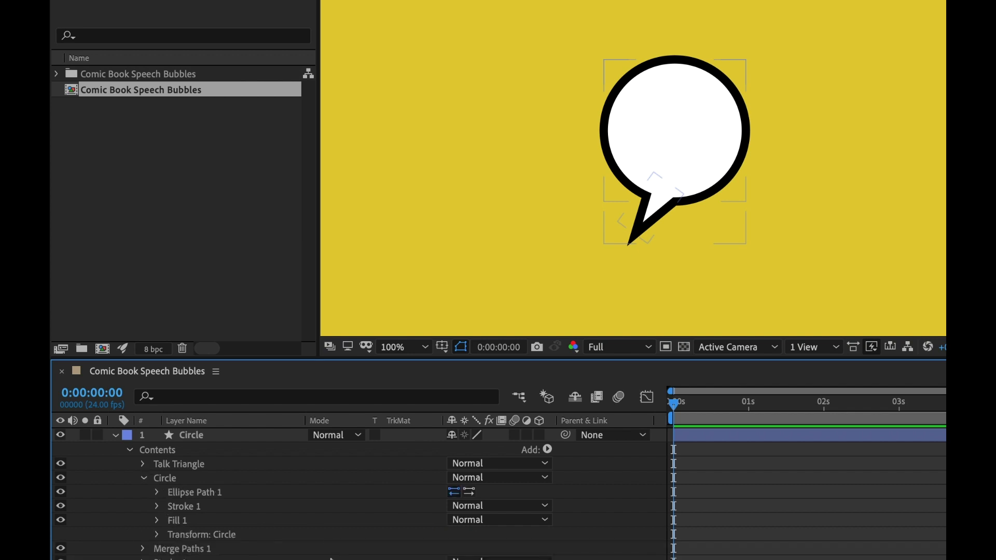
{"action": "left_click", "coordinate": [157, 535]}
{"action": "scroll", "coordinate": [260, 538], "scroll_direction": "down", "scroll_amount": 4}
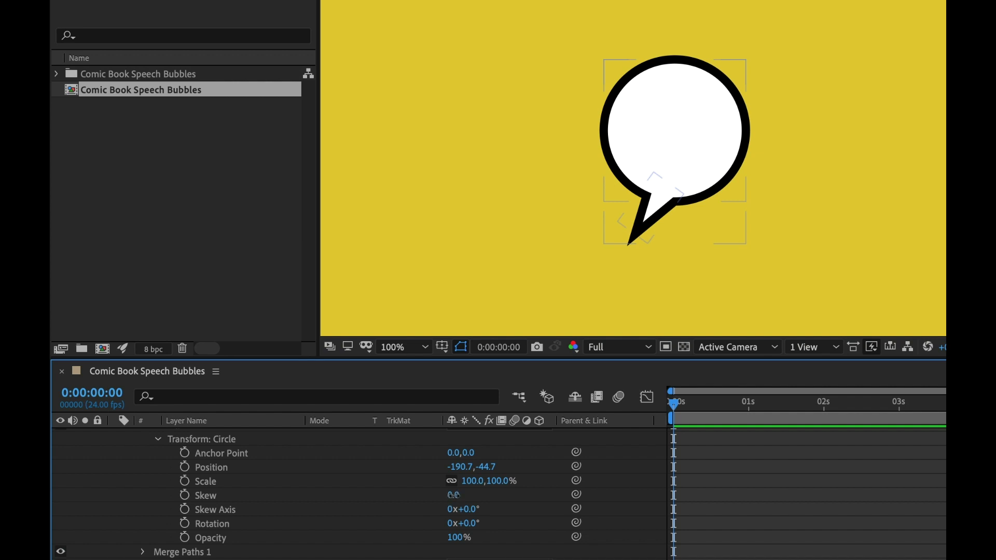
{"action": "left_click_drag", "start_coordinate": [454, 495], "coordinate": [789, 417]}
{"action": "left_click", "coordinate": [450, 482]}
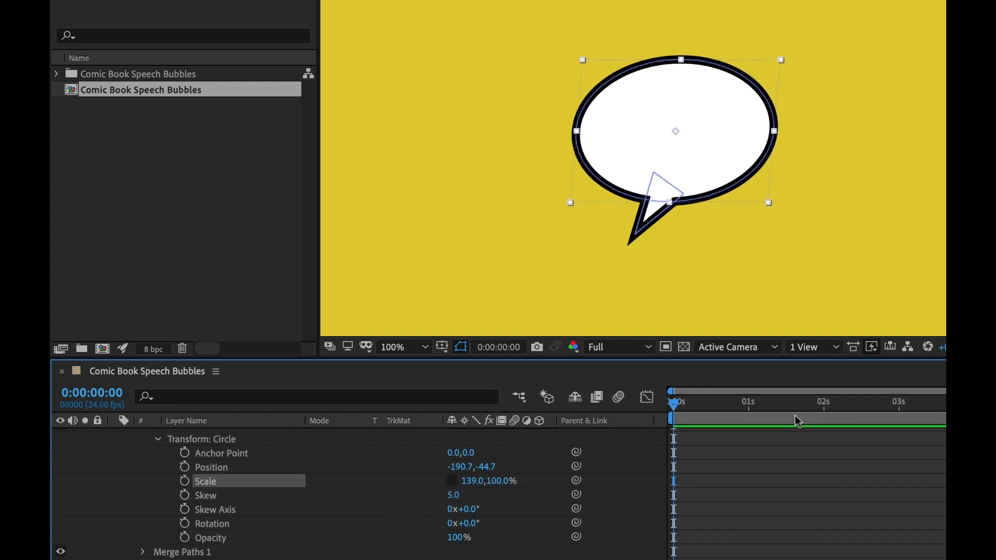
{"action": "key", "text": "ctrl+z"}
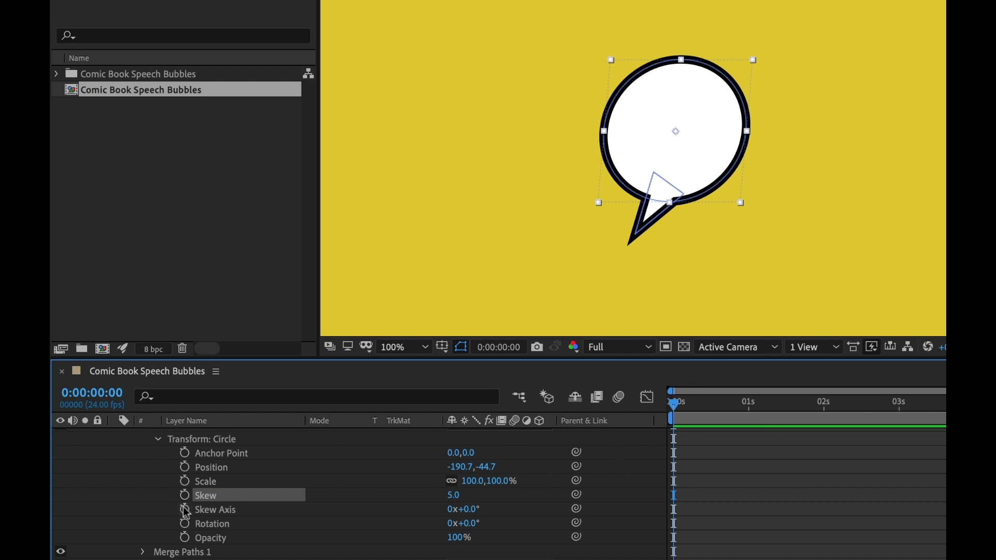
{"action": "key", "text": "ctrl+z"}
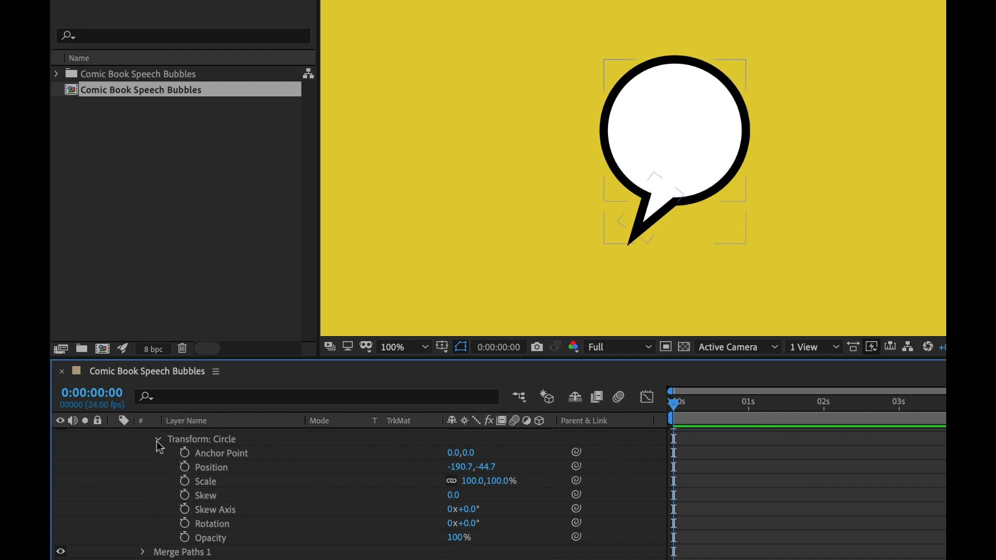
Set the bubble's Stroke 1 Line Join to Round Join
{"action": "left_click", "coordinate": [158, 439]}
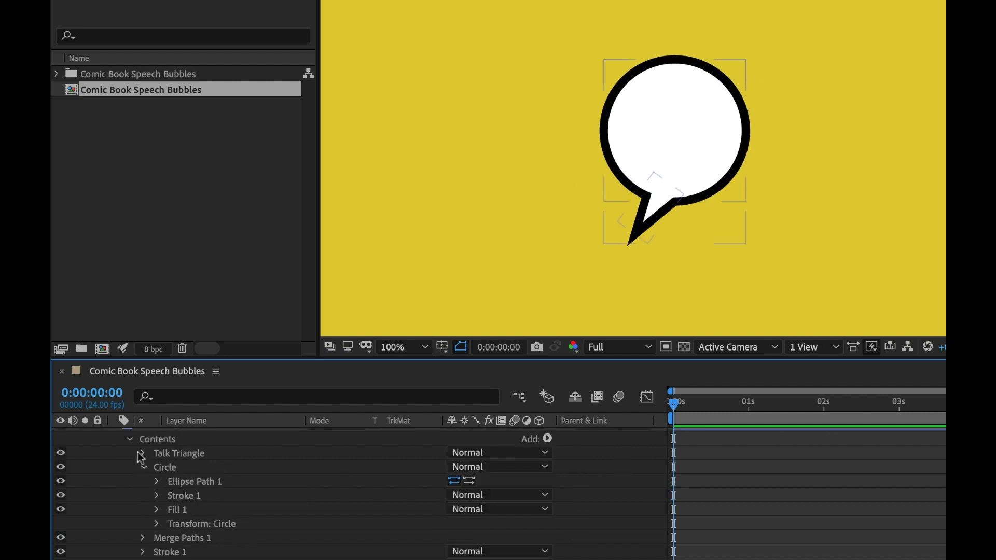
{"action": "left_click", "coordinate": [143, 468]}
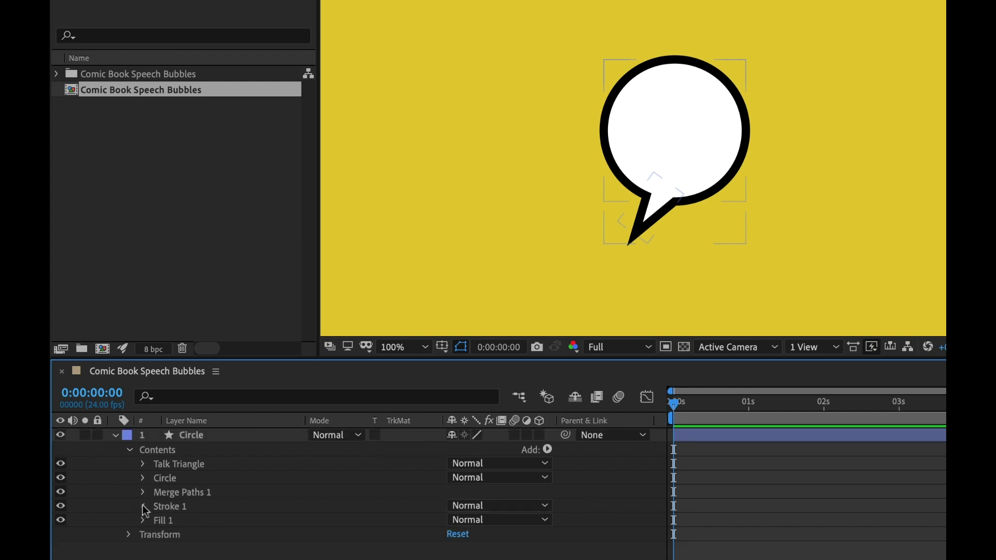
{"action": "left_click", "coordinate": [143, 507]}
{"action": "scroll", "coordinate": [342, 501], "scroll_direction": "down", "scroll_amount": 3}
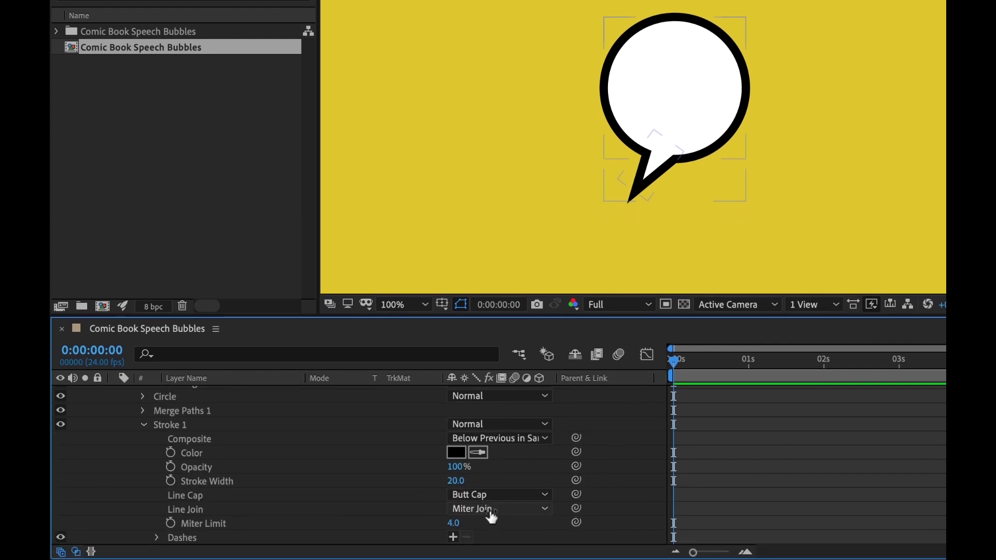
{"action": "left_click", "coordinate": [490, 514]}
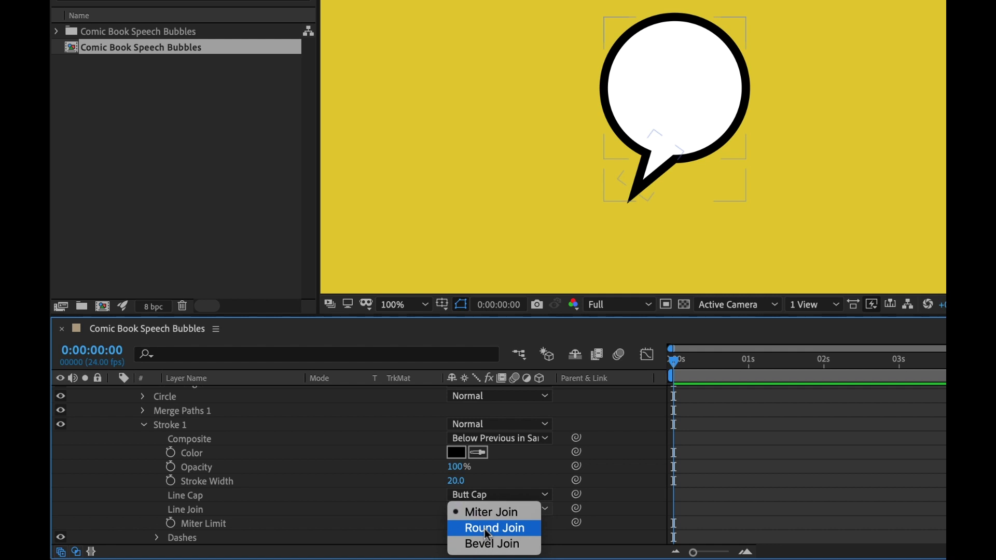
{"action": "left_click", "coordinate": [486, 529]}
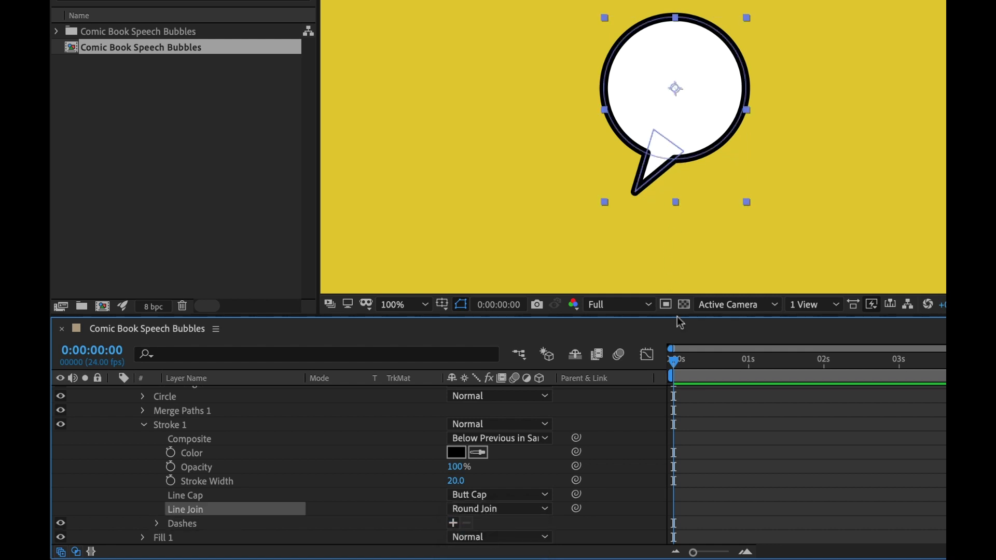
{"action": "left_click", "coordinate": [758, 447]}
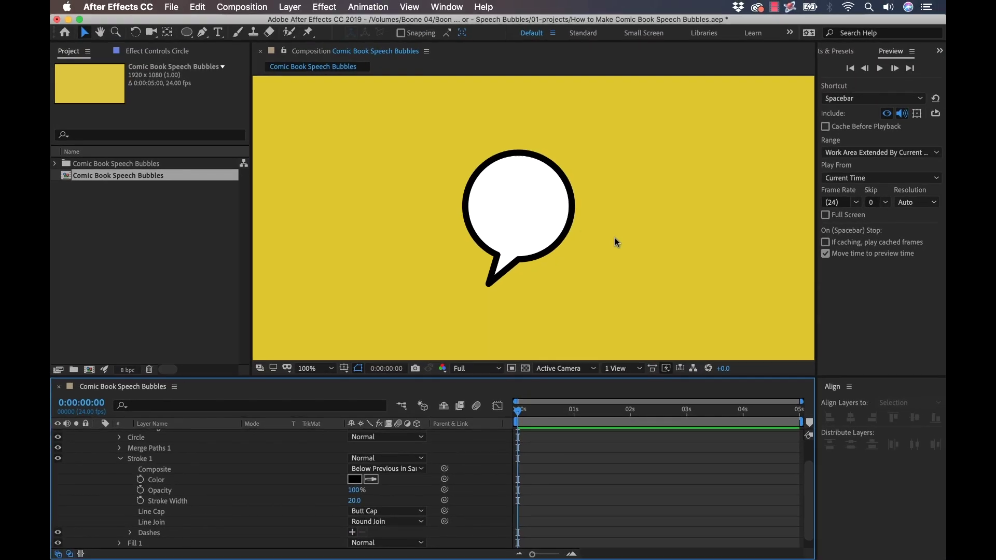
{"action": "left_click", "coordinate": [684, 342]}
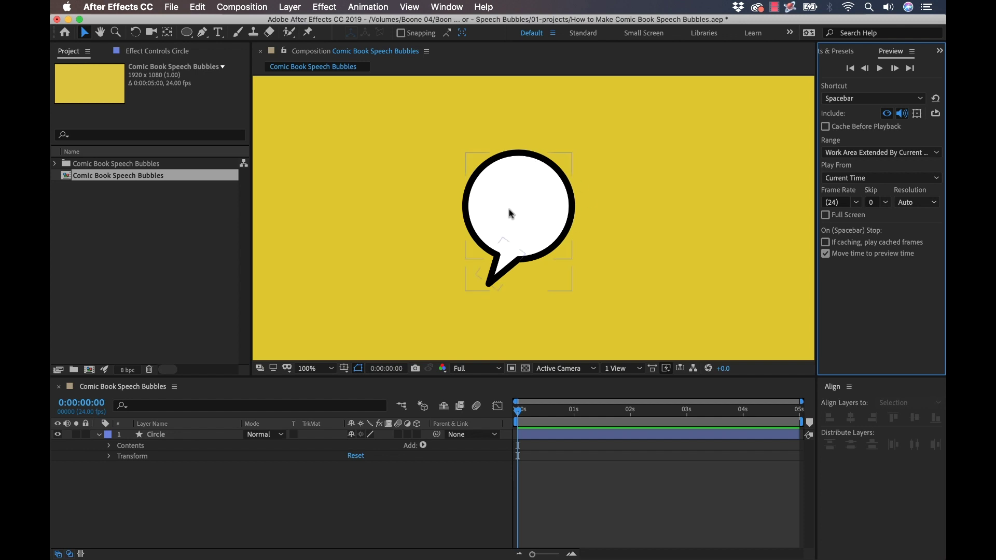
Move the circle speech bubble toward the left of the composition
{"action": "key", "text": "comma"}
{"action": "key", "text": "comma"}
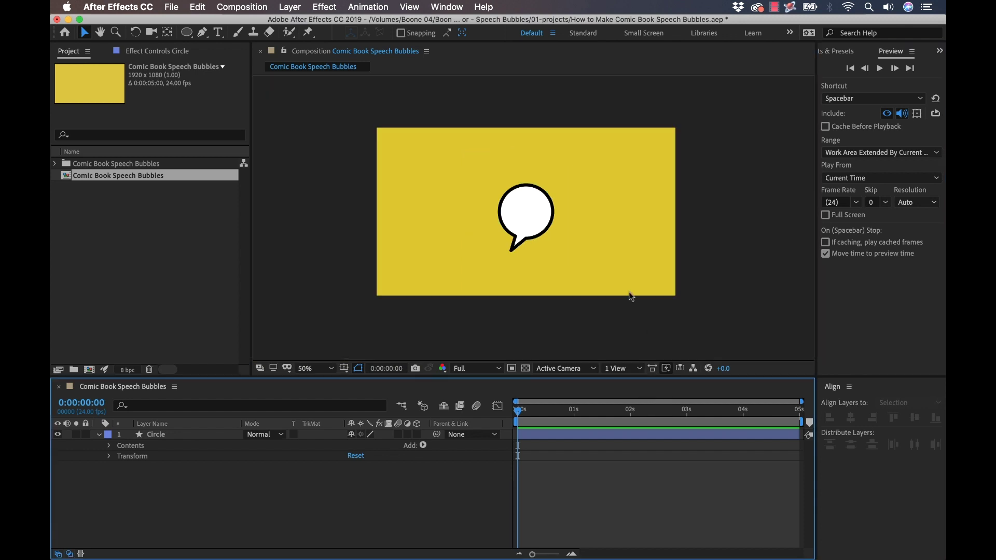
{"action": "left_click_drag", "start_coordinate": [525, 218], "coordinate": [431, 213]}
{"action": "key", "text": "period"}
{"action": "key", "text": "period"}
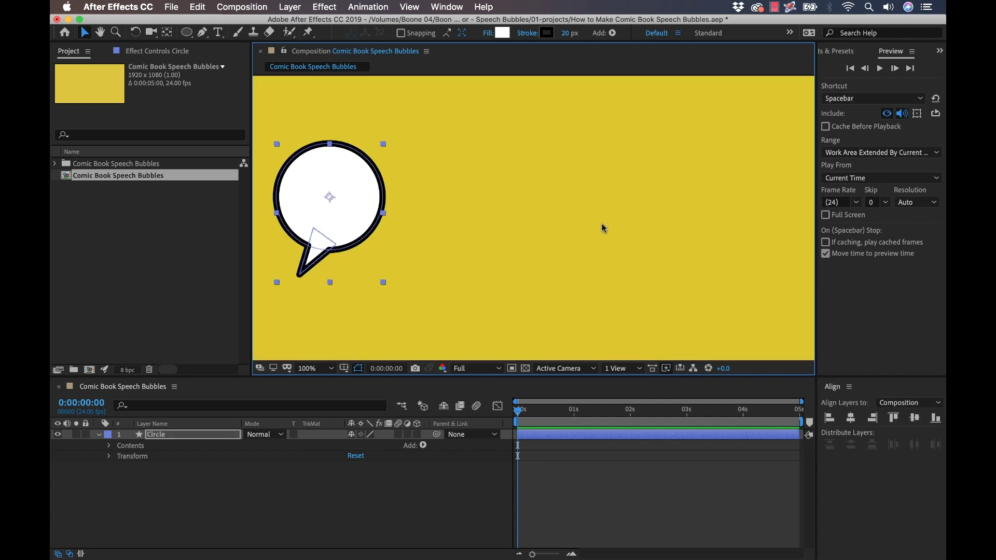
{"action": "left_click_drag", "start_coordinate": [602, 228], "coordinate": [591, 227]}
Draw a white, black-outlined rectangle on a new layer right of the bubble
{"action": "left_click_drag", "start_coordinate": [186, 32], "coordinate": [242, 33]}
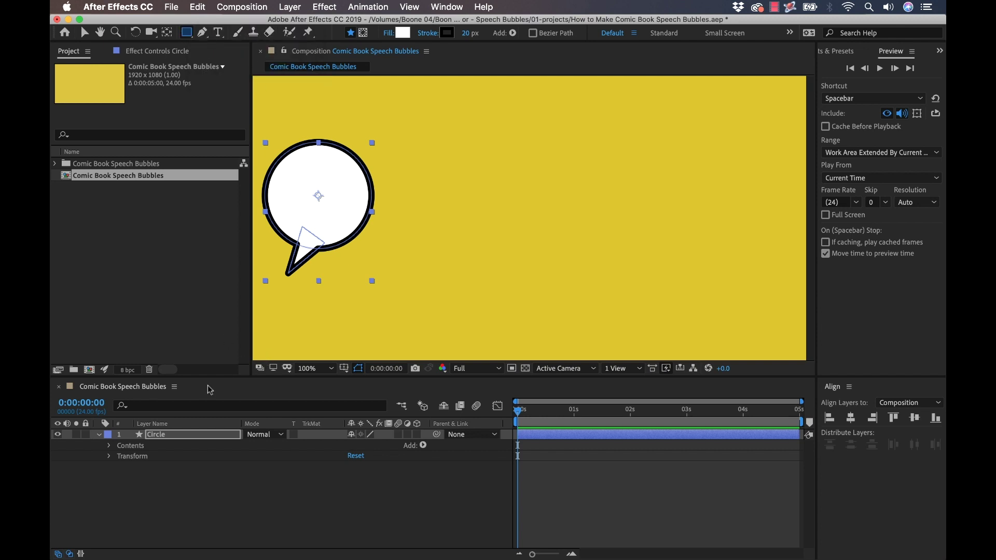
{"action": "left_click", "coordinate": [143, 488]}
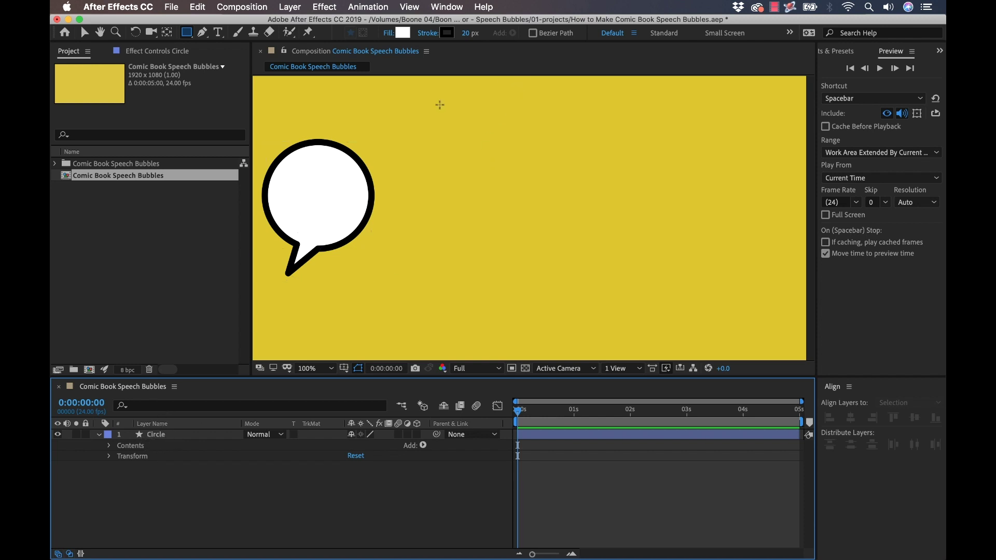
{"action": "mouse_move", "coordinate": [450, 146]}
{"action": "left_mouse_down"}
{"action": "mouse_move", "coordinate": [533, 173]}
{"action": "mouse_move", "coordinate": [566, 232]}
{"action": "mouse_move", "coordinate": [596, 230]}
{"action": "left_mouse_up"}
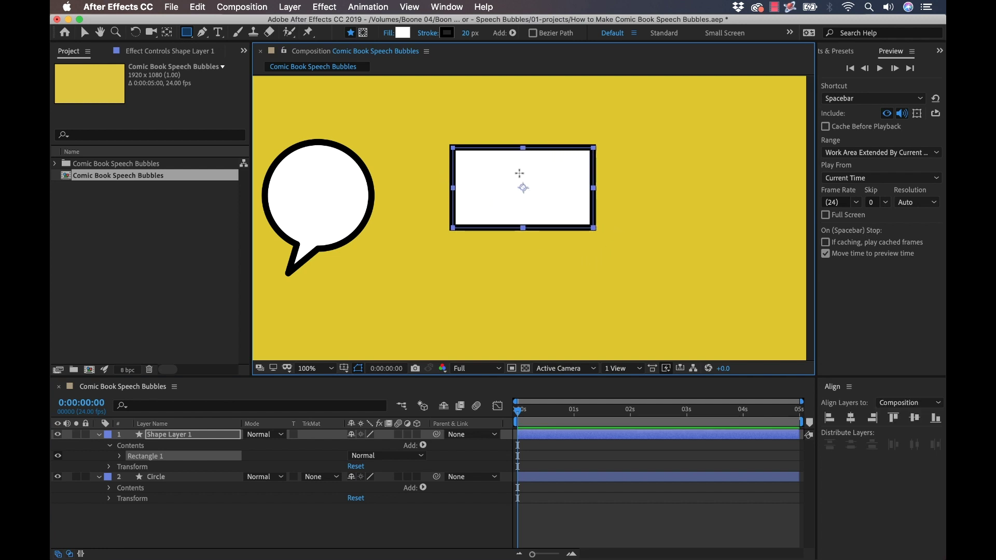
{"action": "left_click", "coordinate": [173, 434]}
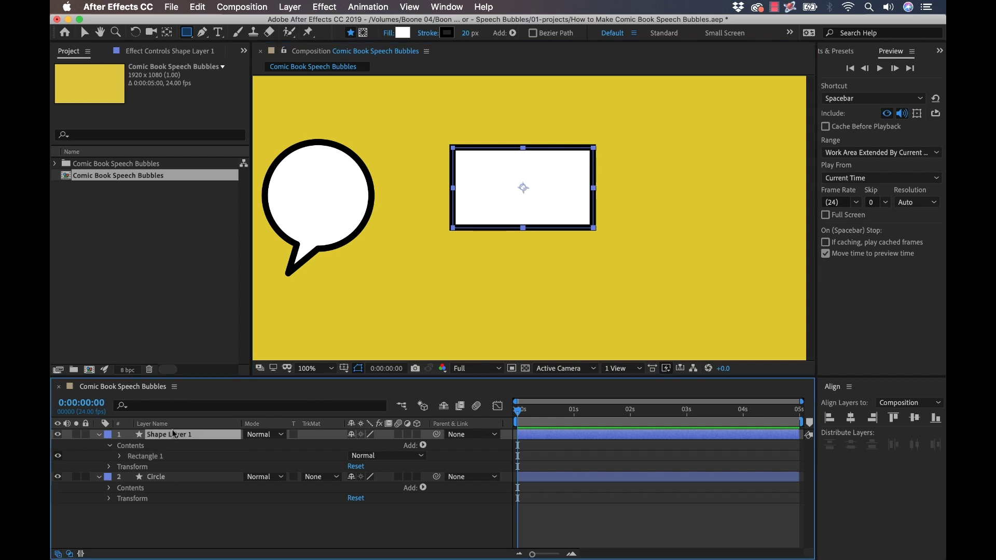
Rename the new layer 'Rectangle' and lock the Circle layer
{"action": "key", "text": "Return"}
{"action": "type", "text": "Rectan"}
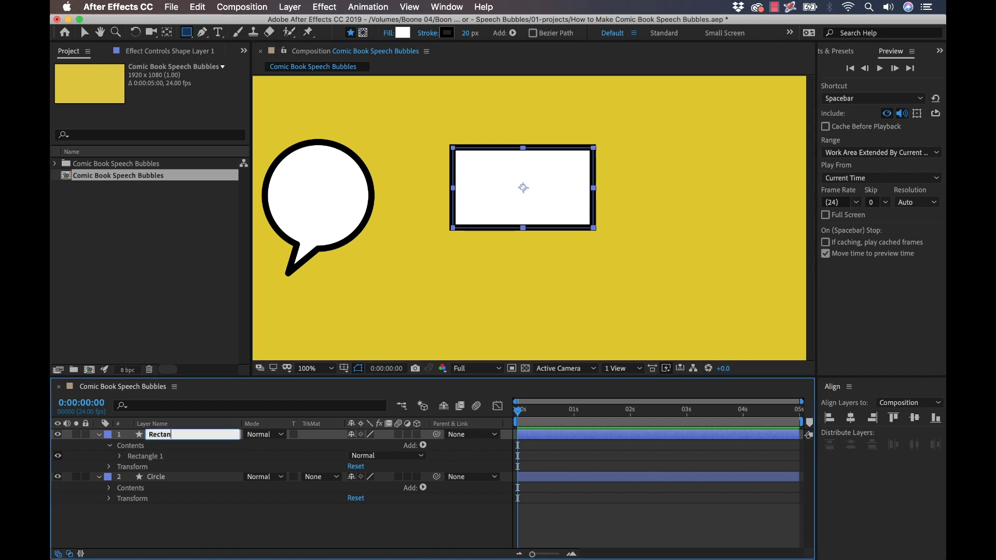
{"action": "type", "text": "gle"}
{"action": "key", "text": "Return"}
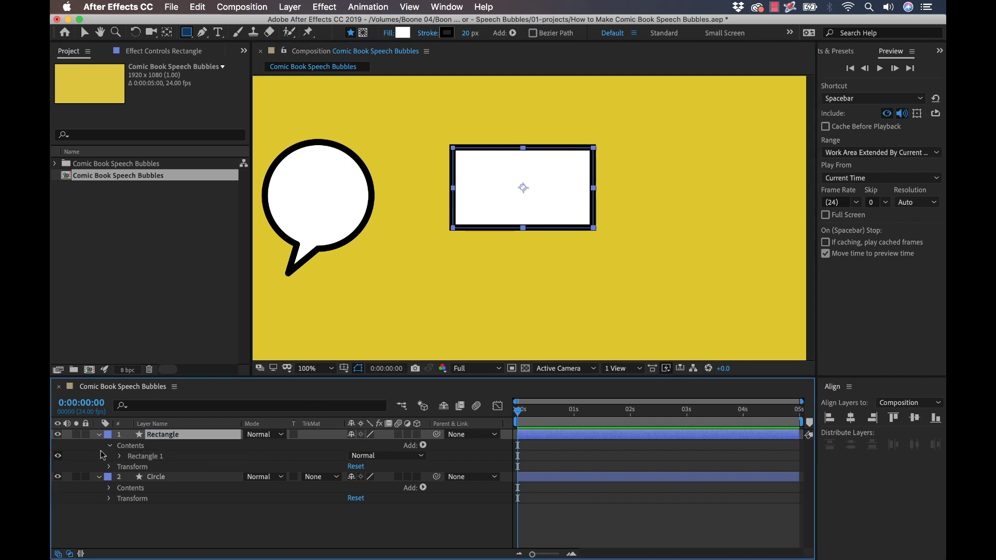
{"action": "left_click", "coordinate": [99, 477]}
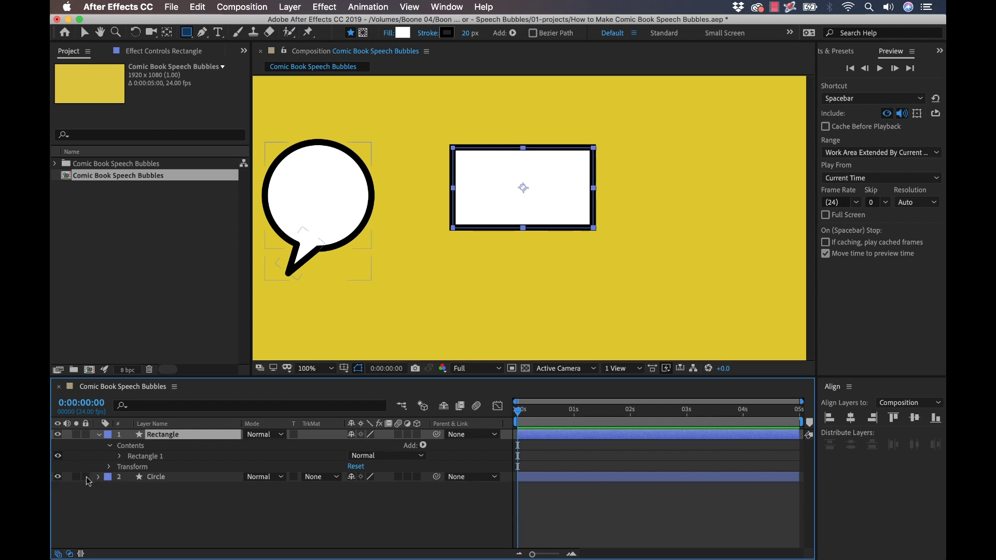
{"action": "left_click", "coordinate": [86, 477]}
Draw a triangular tail below the rectangle's bottom edge and merge it using Merge Paths
{"action": "key", "text": "g"}
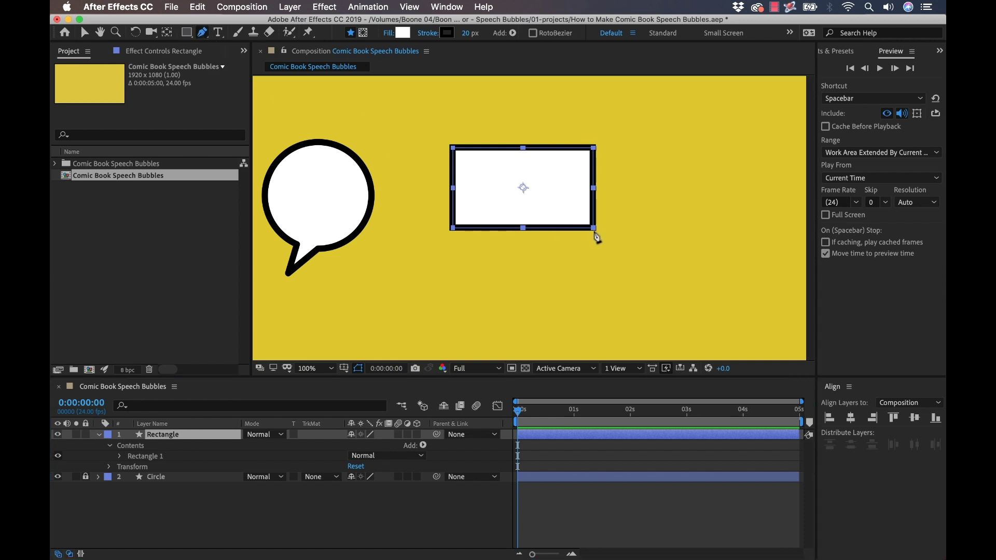
{"action": "left_click_drag", "start_coordinate": [542, 208], "coordinate": [563, 209]}
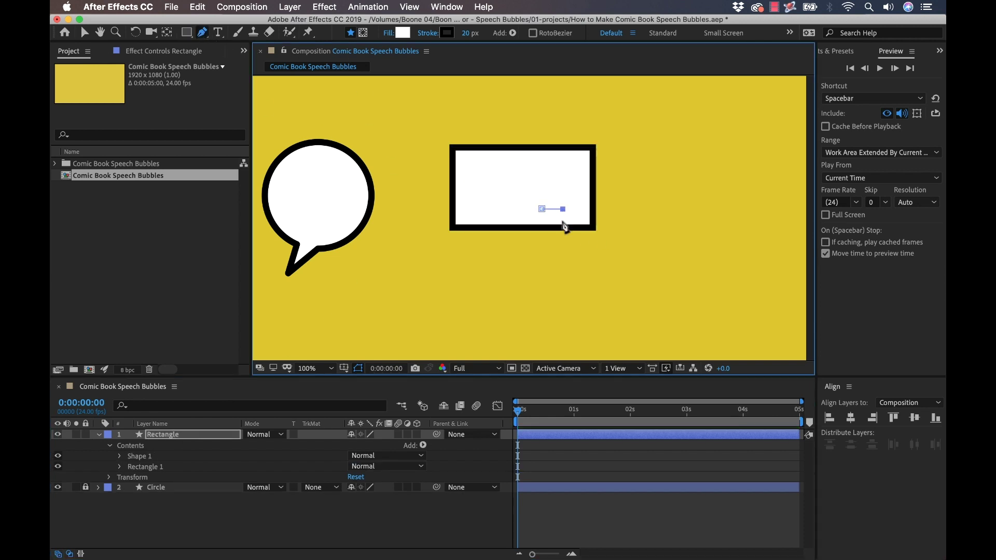
{"action": "left_click", "coordinate": [555, 247]}
{"action": "left_click", "coordinate": [541, 208]}
{"action": "left_click", "coordinate": [140, 447]}
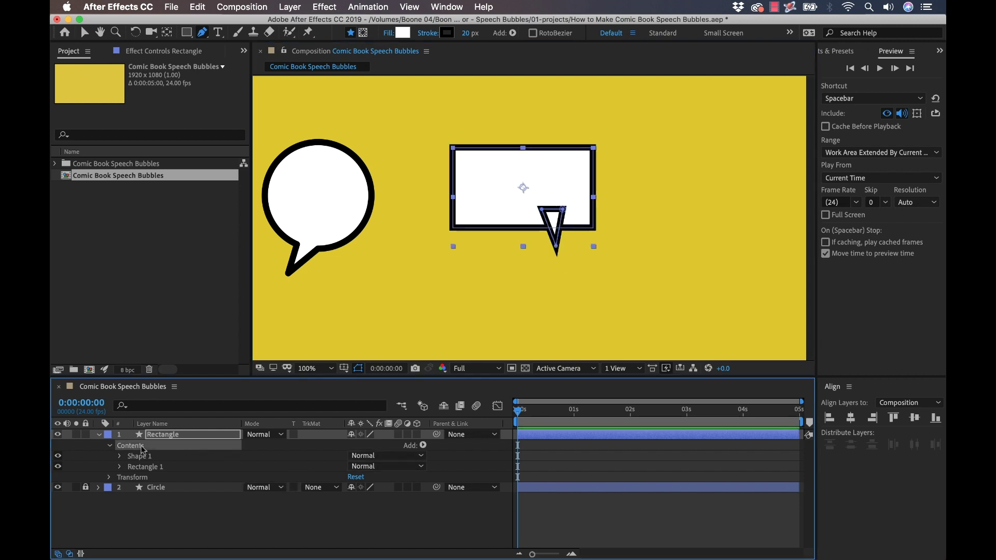
{"action": "left_click", "coordinate": [421, 445]}
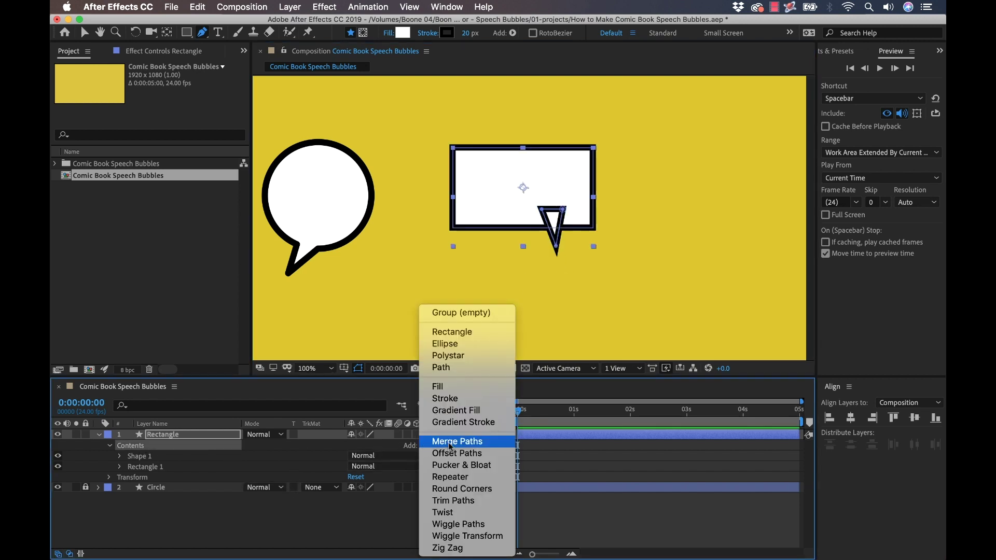
{"action": "left_click", "coordinate": [449, 442]}
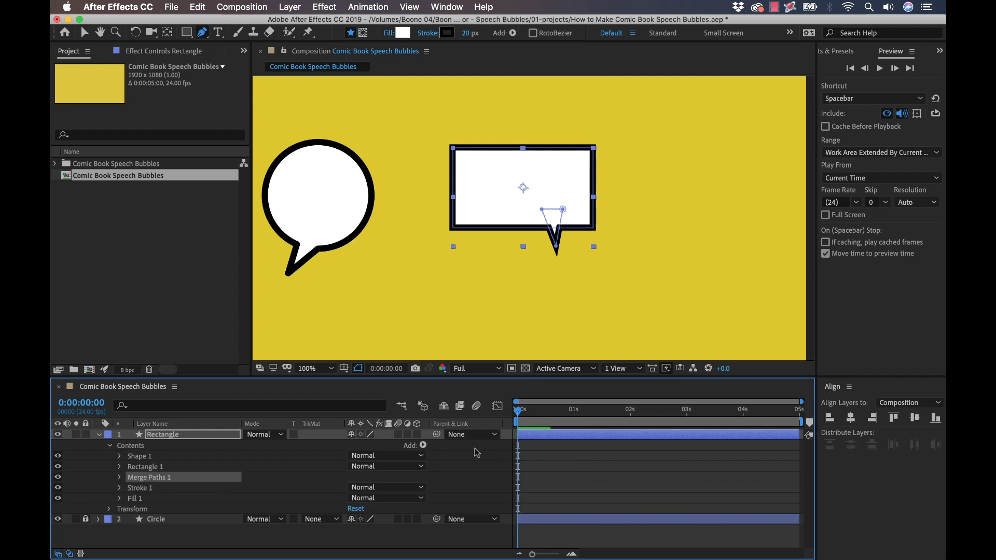
Select the tail shape on its own and zoom the view to 200%
{"action": "key", "text": "v"}
{"action": "left_click", "coordinate": [557, 236]}
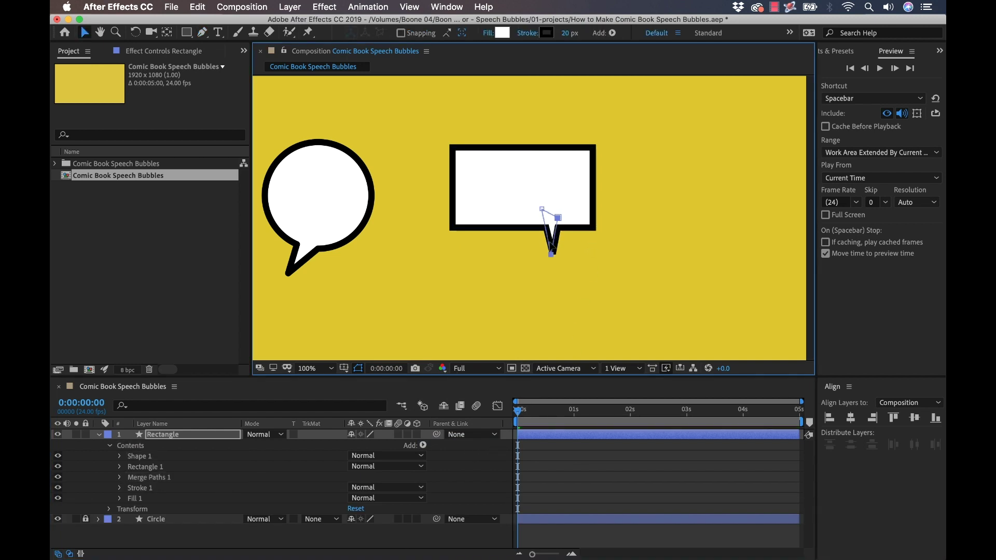
{"action": "left_click", "coordinate": [558, 242]}
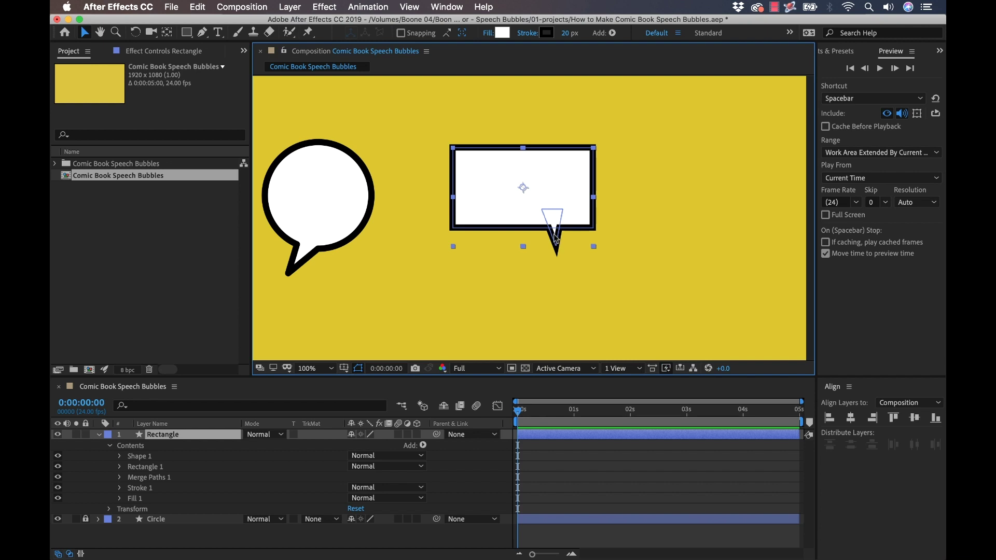
{"action": "double_click", "coordinate": [557, 238]}
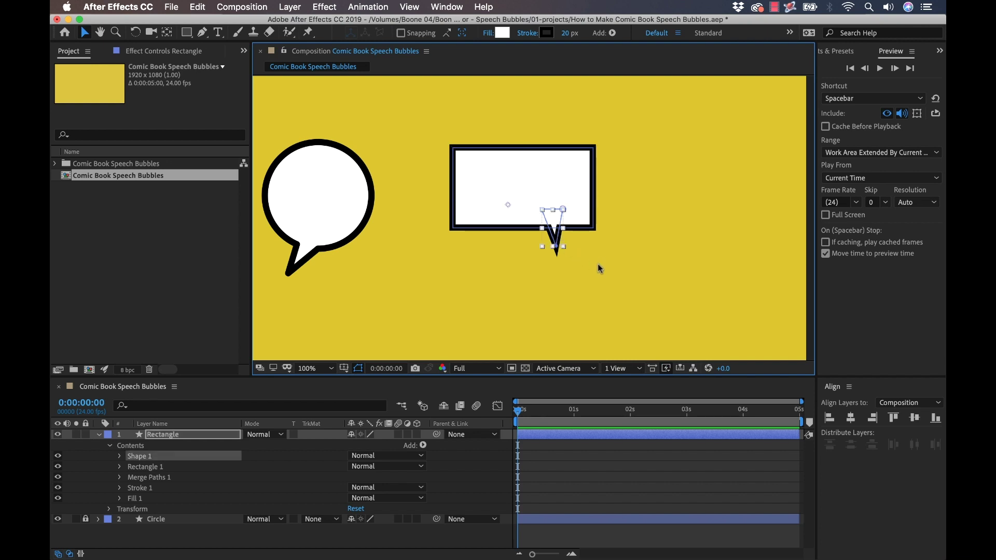
{"action": "key", "text": "period"}
Curve the tail's top-left and top-right vertices with the Convert Vertex Tool
{"action": "left_click_drag", "start_coordinate": [614, 180], "coordinate": [592, 216]}
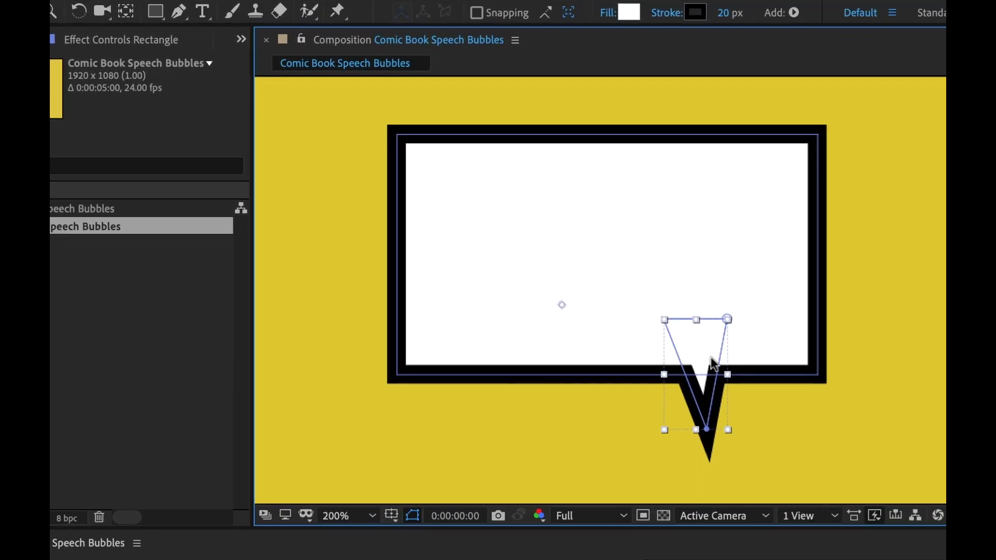
{"action": "left_click", "coordinate": [679, 320]}
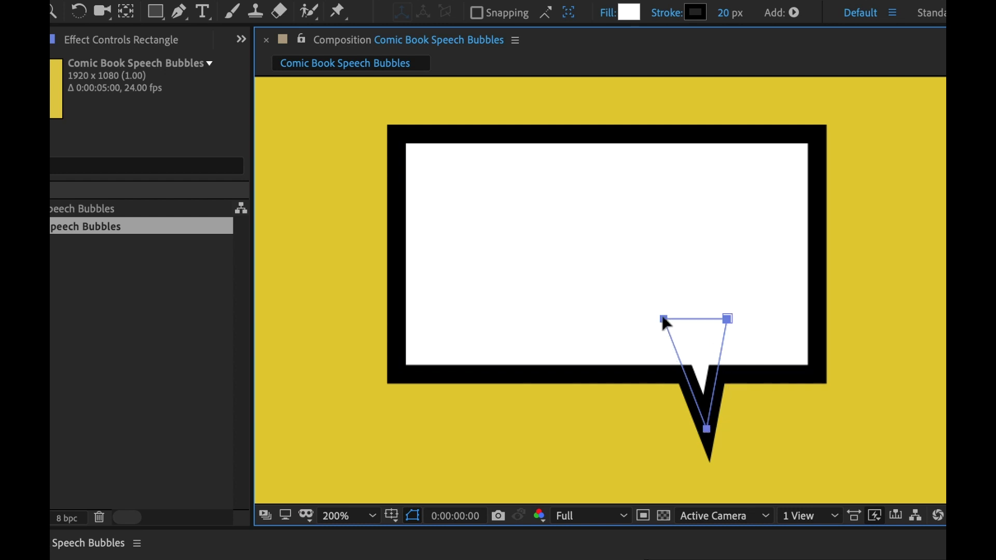
{"action": "left_click", "coordinate": [664, 320], "text": "shift"}
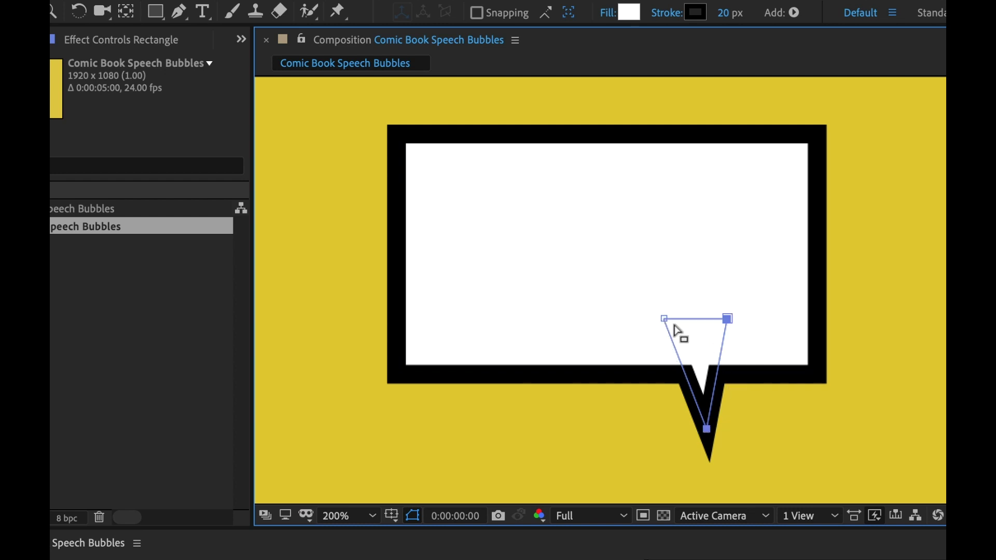
{"action": "left_click", "coordinate": [183, 16]}
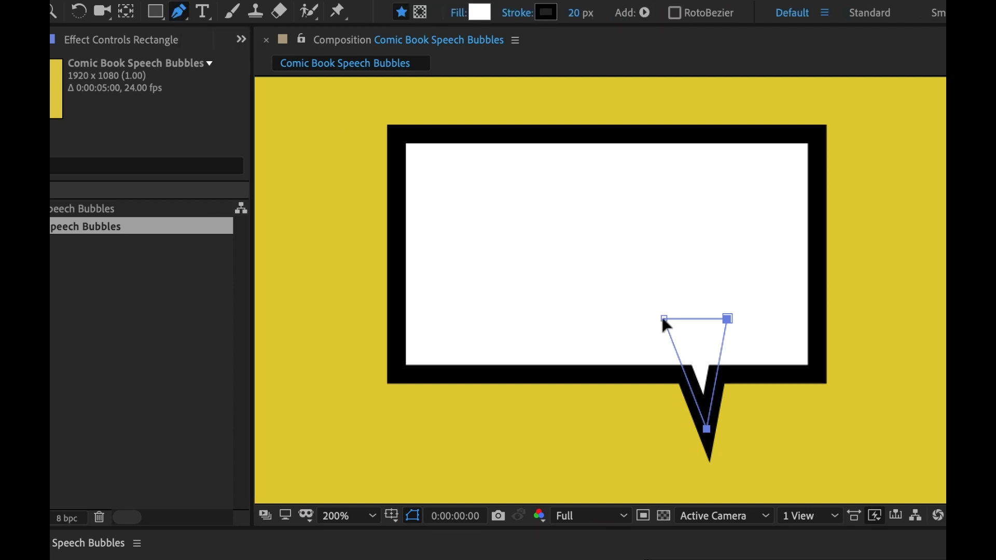
{"action": "left_click", "coordinate": [181, 16]}
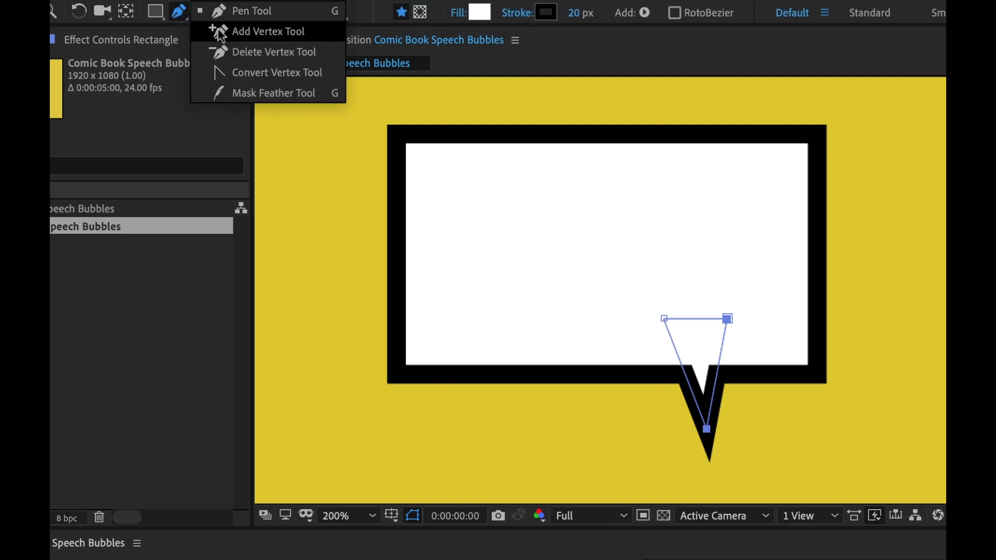
{"action": "left_click", "coordinate": [269, 83]}
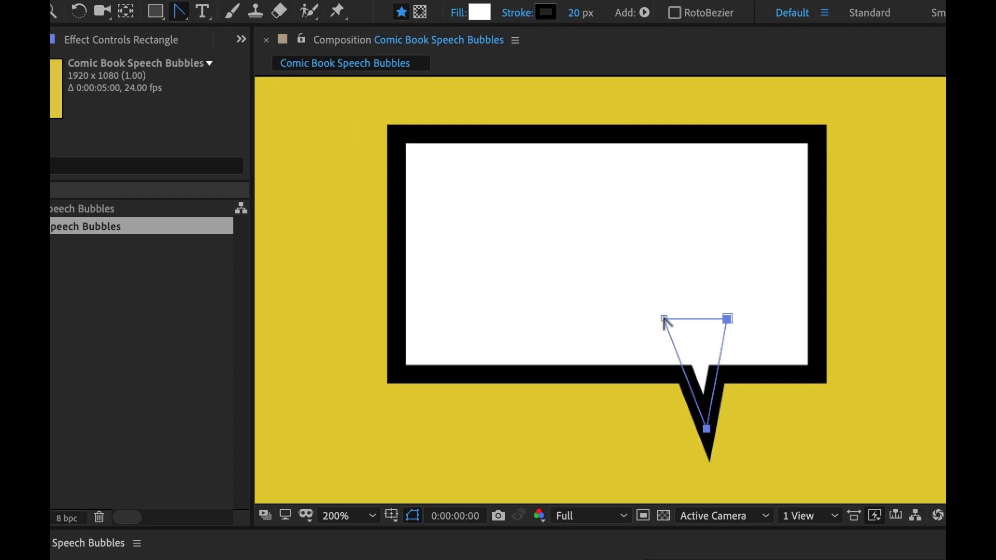
{"action": "left_click_drag", "start_coordinate": [664, 319], "coordinate": [691, 346]}
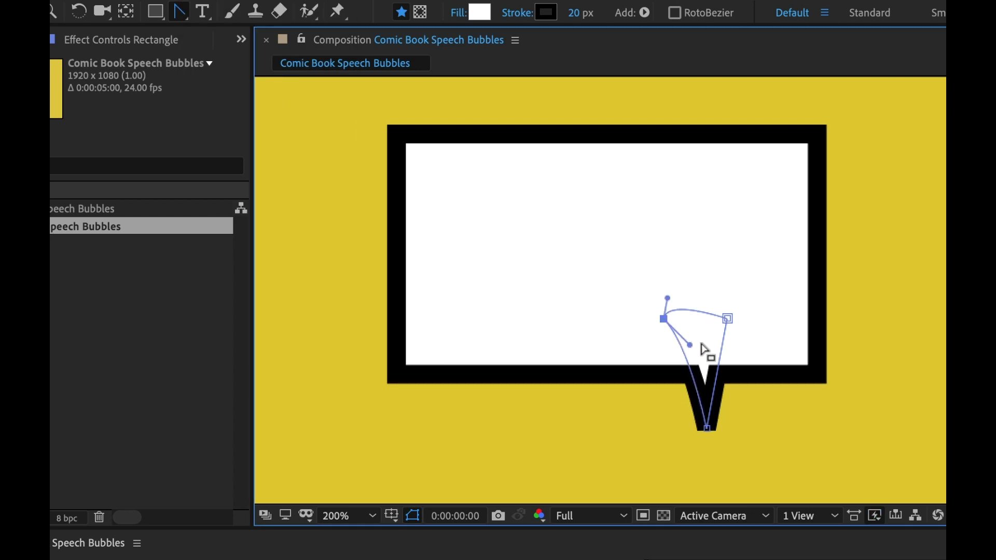
{"action": "left_click_drag", "start_coordinate": [728, 319], "coordinate": [761, 368]}
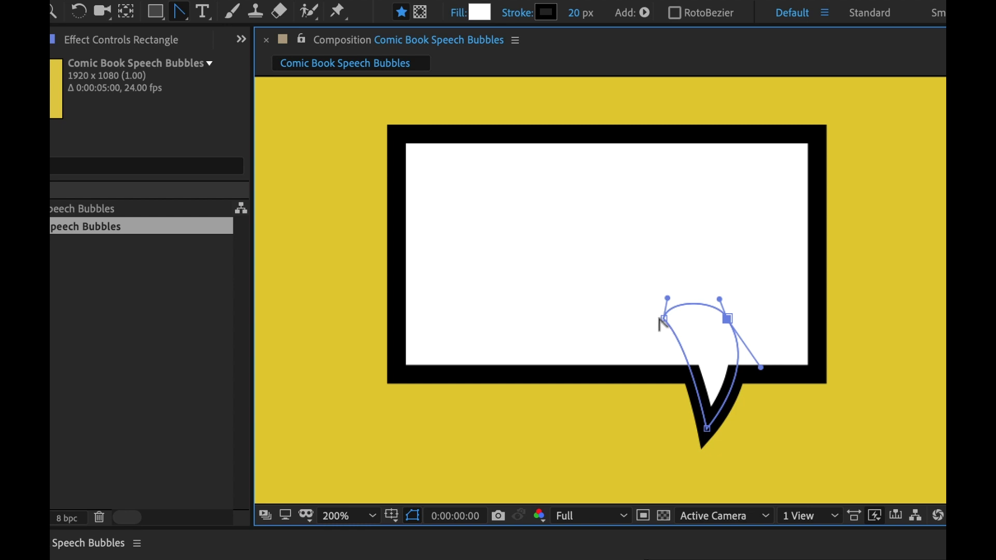
Refine the left curve with the Pen Tool and pull the tail tip down-left
{"action": "left_click", "coordinate": [179, 12]}
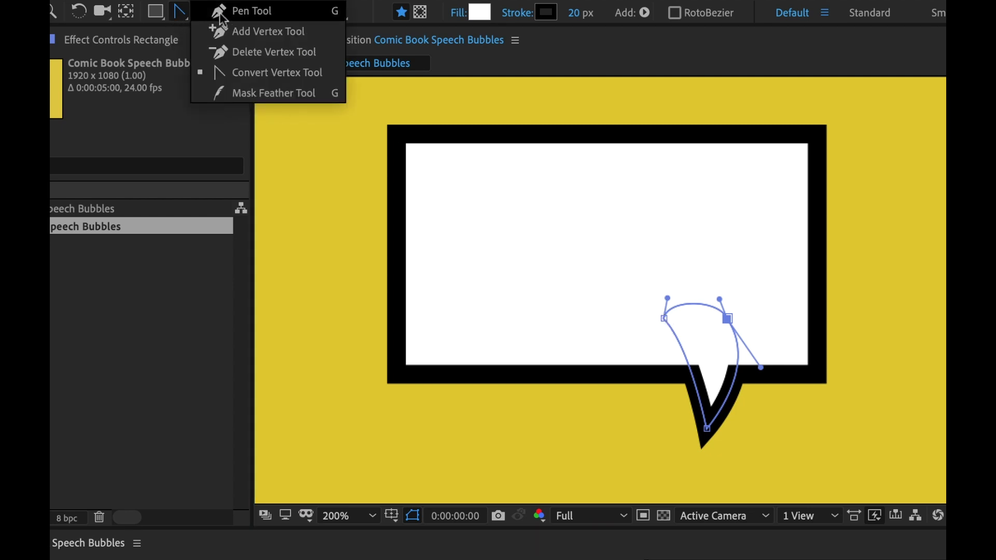
{"action": "left_click", "coordinate": [220, 16]}
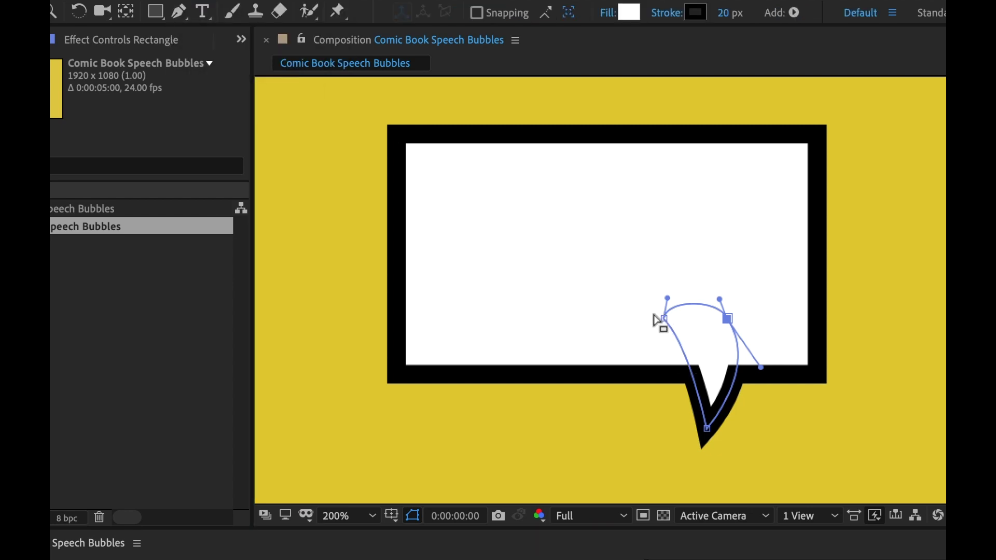
{"action": "left_click_drag", "start_coordinate": [664, 319], "coordinate": [708, 355]}
{"action": "left_click_drag", "start_coordinate": [708, 429], "coordinate": [692, 452]}
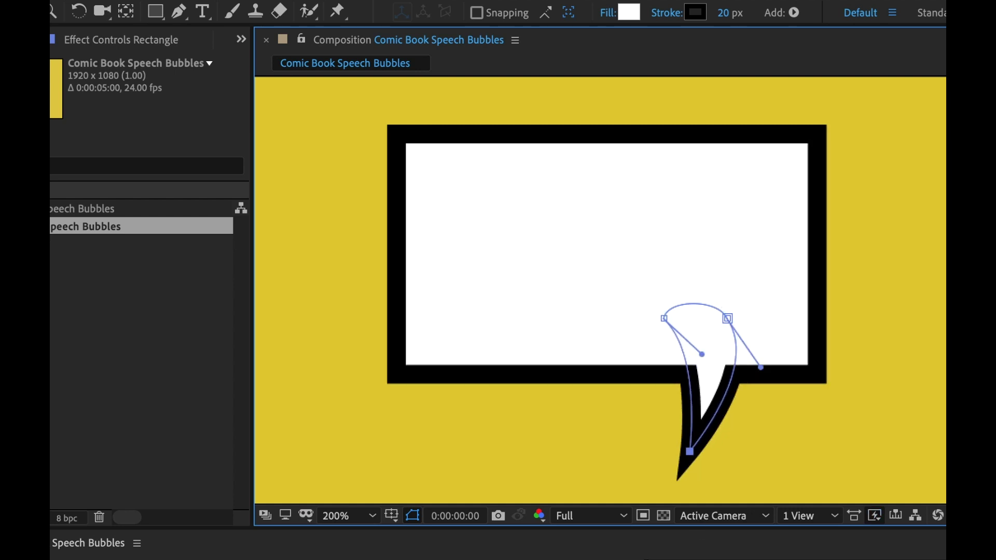
{"action": "key", "text": "v"}
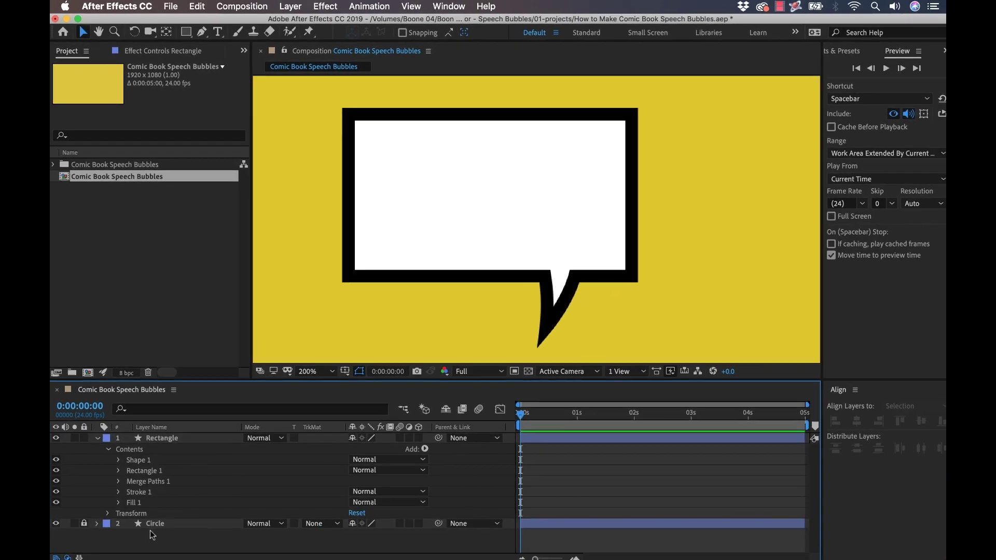
Set the bubble's Stroke 1 Line Join to Round Join
{"action": "left_click", "coordinate": [120, 488]}
{"action": "scroll", "coordinate": [208, 493], "scroll_direction": "down", "scroll_amount": 2}
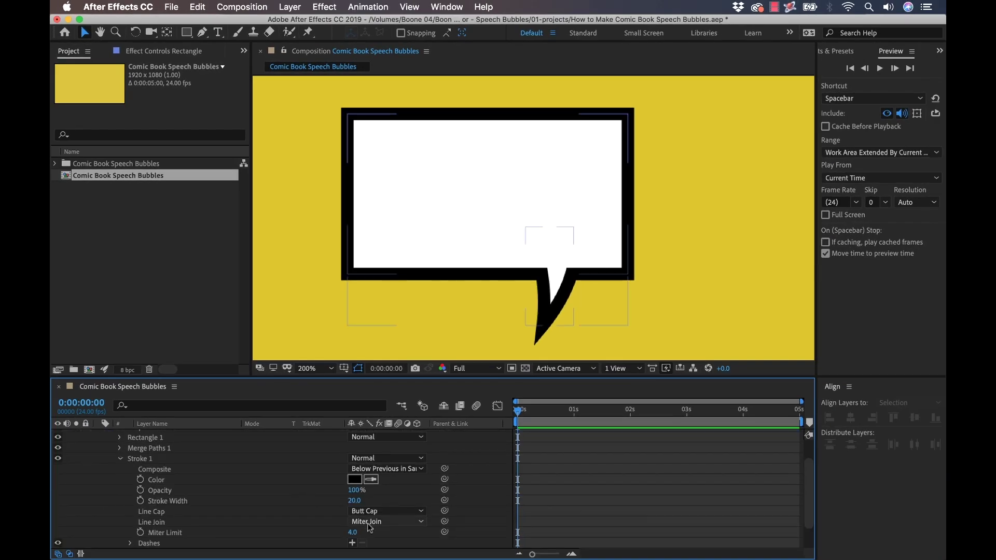
{"action": "left_click", "coordinate": [386, 522]}
{"action": "key", "text": "Return"}
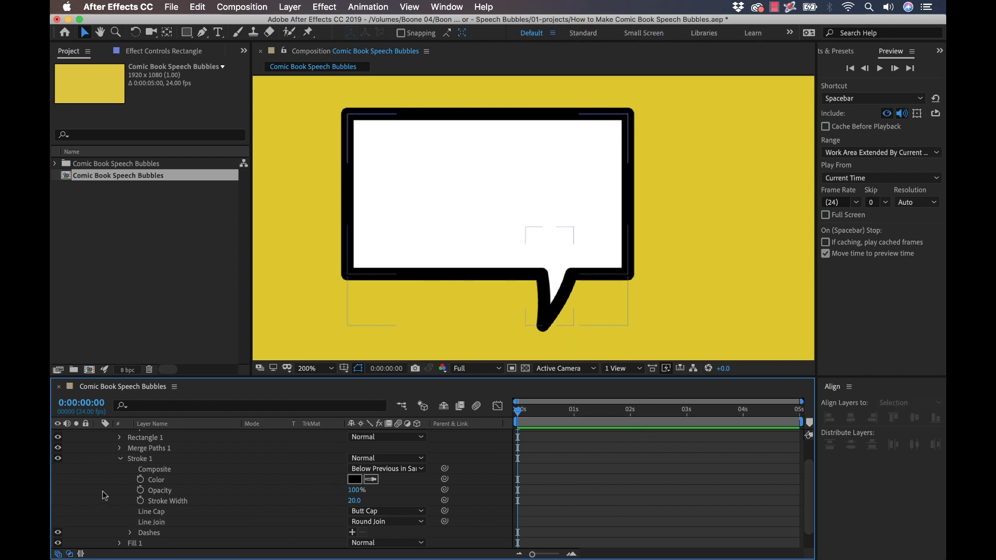
{"action": "left_click", "coordinate": [120, 459]}
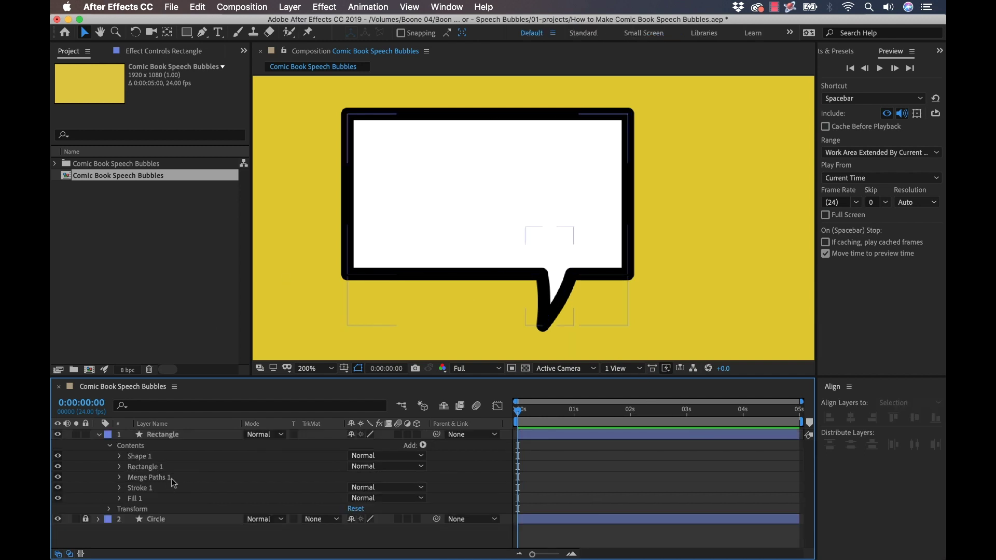
Set the rectangle path's Roundness to 53
{"action": "left_click", "coordinate": [120, 466]}
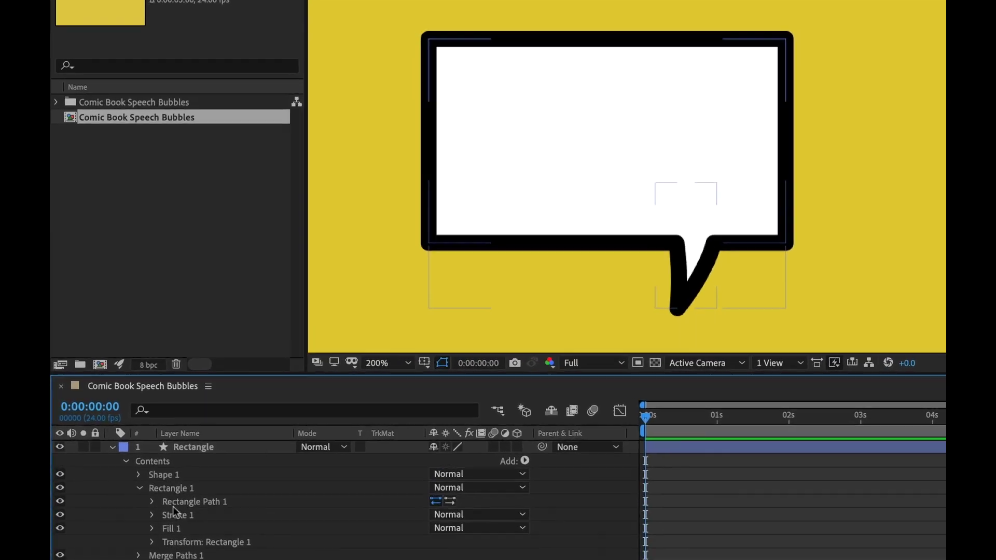
{"action": "left_click", "coordinate": [130, 477]}
{"action": "scroll", "coordinate": [241, 525], "scroll_direction": "down", "scroll_amount": 1}
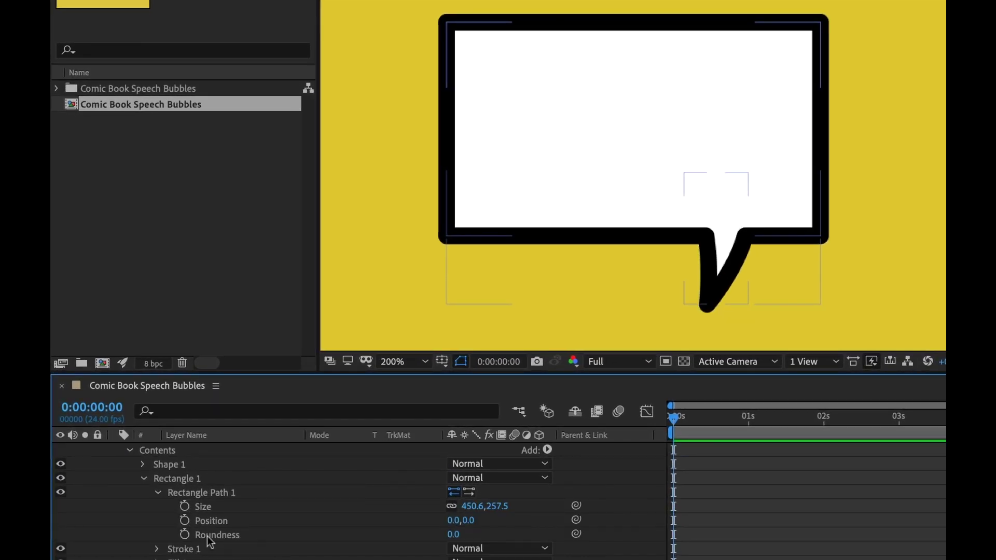
{"action": "left_click_drag", "start_coordinate": [454, 534], "coordinate": [472, 534]}
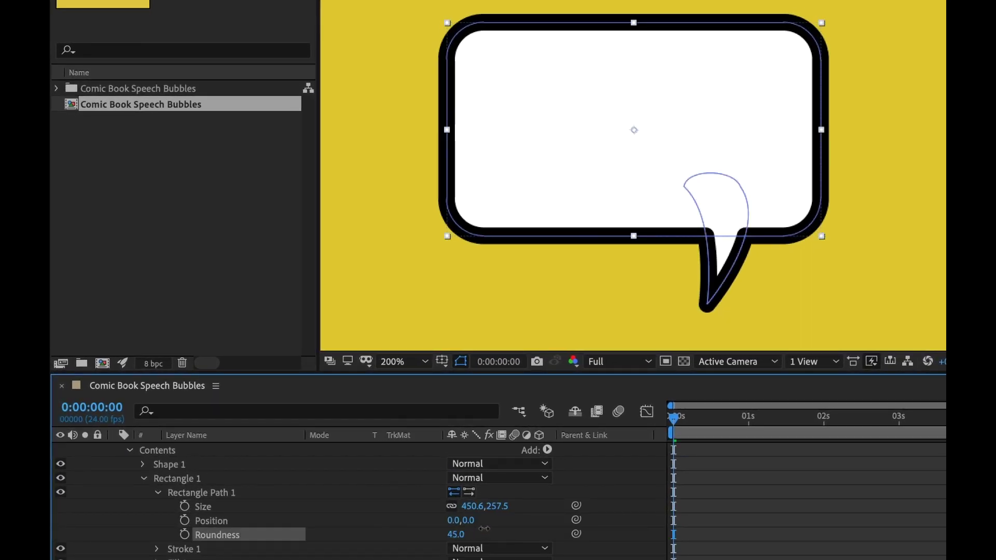
{"action": "left_click_drag", "start_coordinate": [483, 528], "coordinate": [489, 529]}
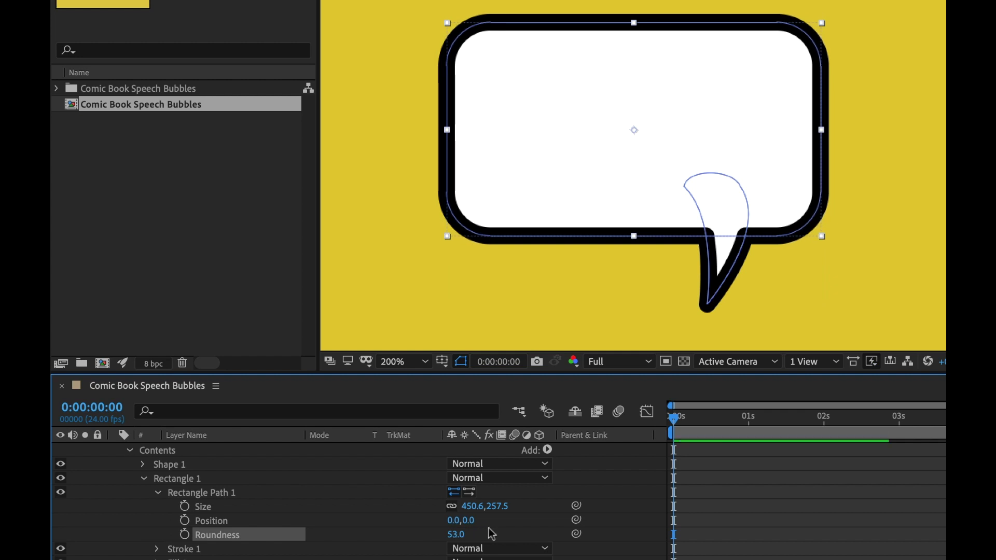
{"action": "left_click", "coordinate": [798, 496]}
{"action": "left_click", "coordinate": [142, 479]}
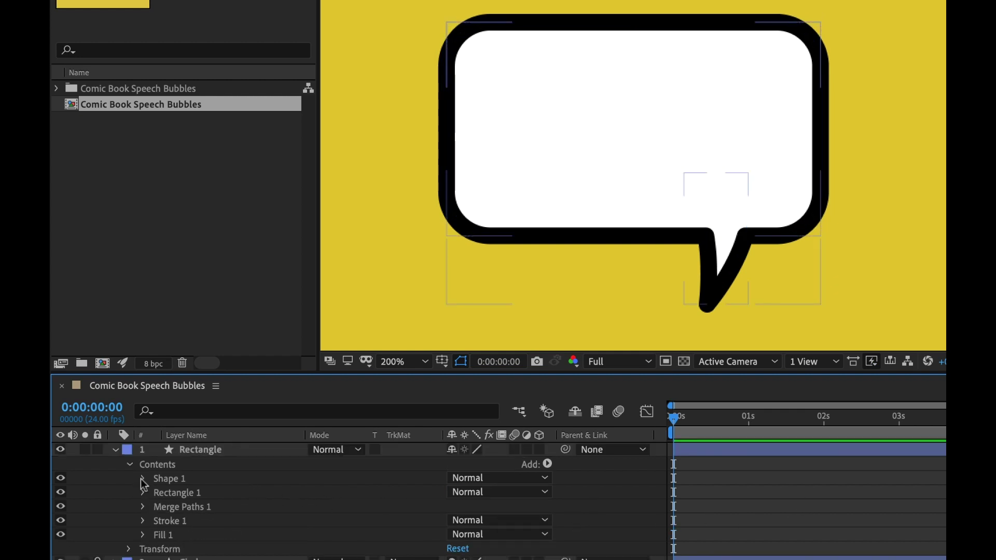
Rename the Shape 1 tail group to 'Talk Triangle'
{"action": "left_click", "coordinate": [176, 479]}
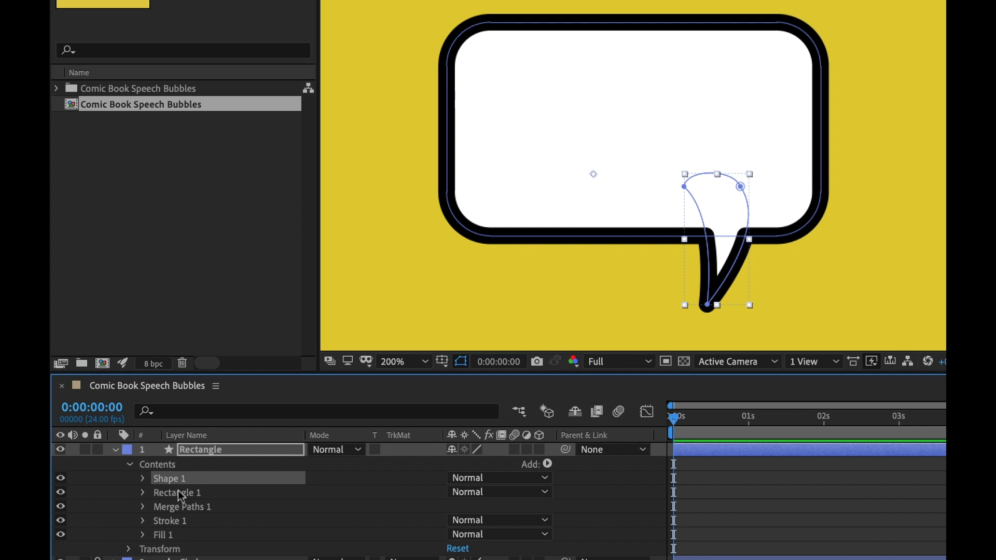
{"action": "key", "text": "Return"}
{"action": "type", "text": "Talk"}
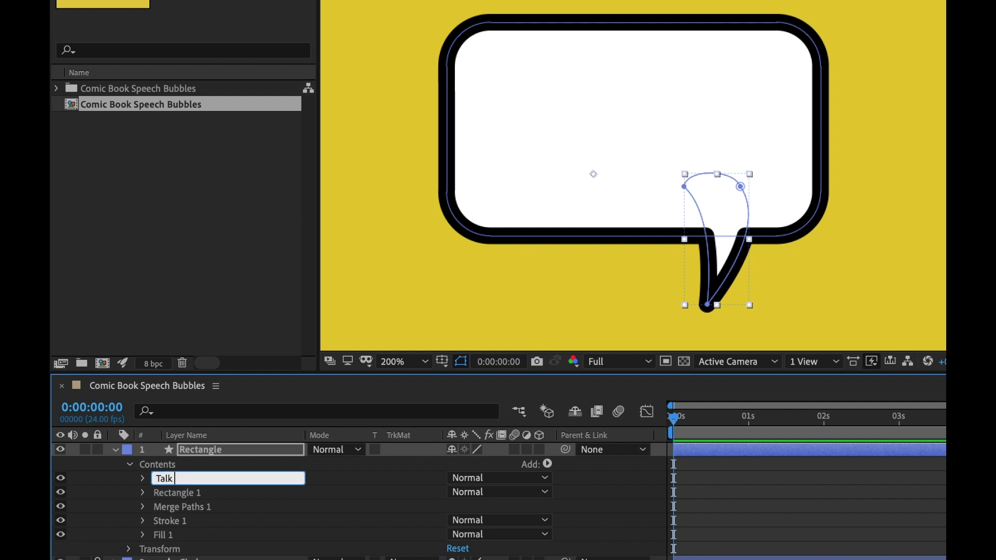
{"action": "type", "text": " Triangle"}
{"action": "key", "text": "Return"}
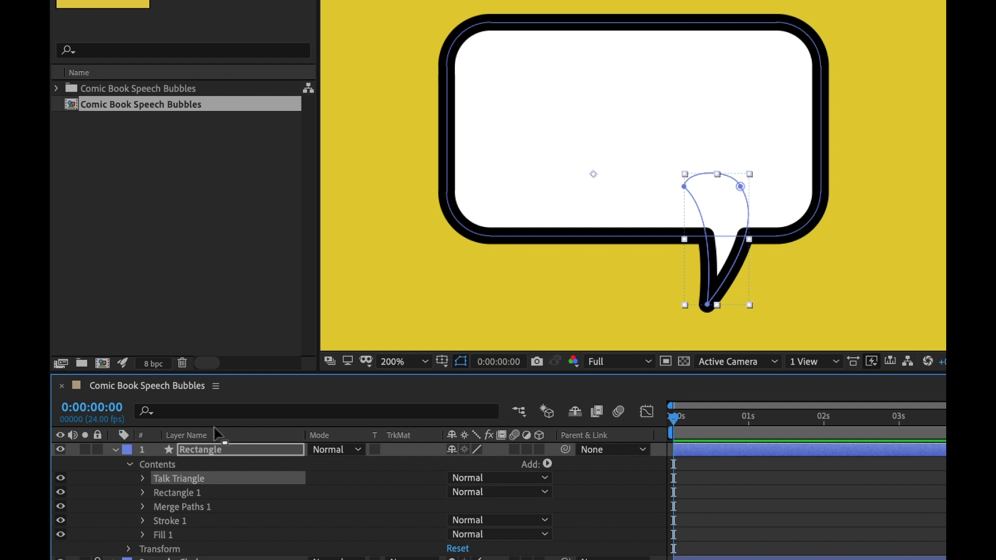
{"action": "left_click", "coordinate": [756, 479]}
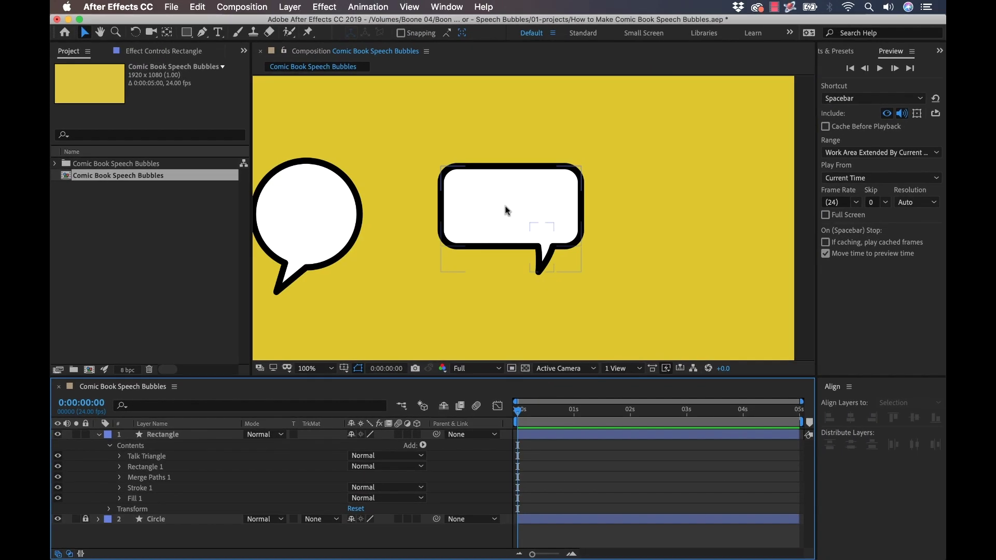
Nudge the rectangular bubble slightly down-left and lock the Rectangle layer
{"action": "left_click", "coordinate": [503, 210]}
{"action": "left_click_drag", "start_coordinate": [494, 191], "coordinate": [478, 208]}
{"action": "left_click", "coordinate": [563, 503]}
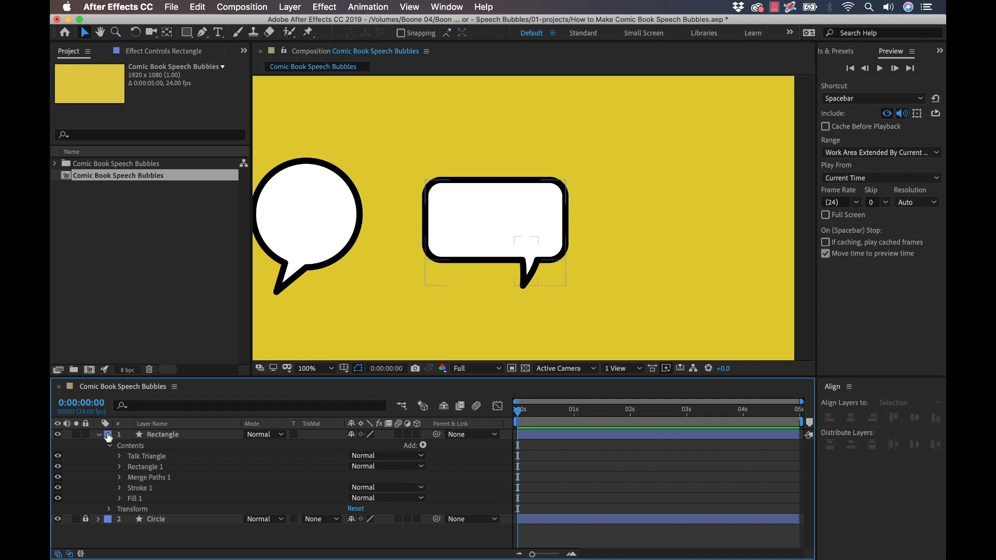
{"action": "left_click", "coordinate": [99, 436]}
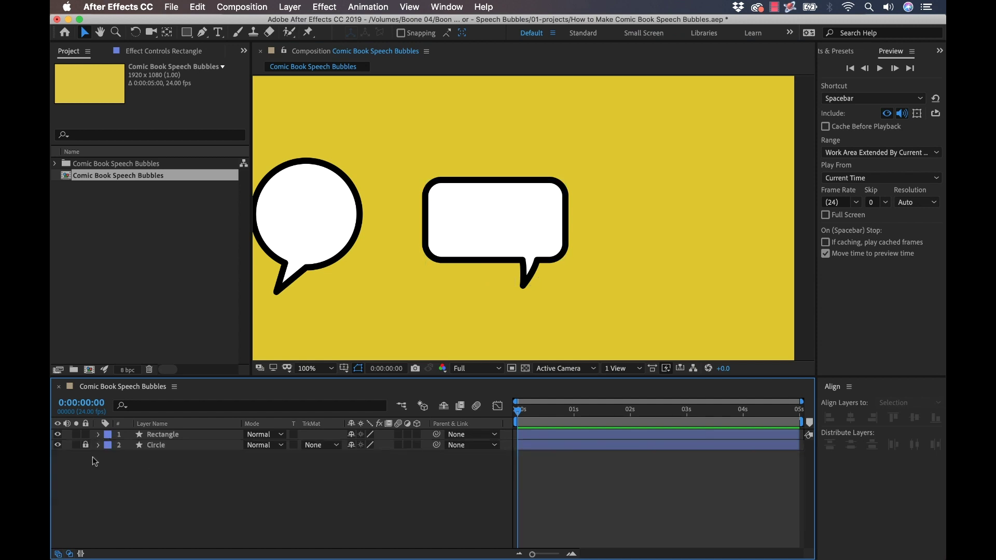
{"action": "left_click", "coordinate": [86, 434]}
Draw a star with the Star Tool to the right of the rectangular bubble
{"action": "left_click", "coordinate": [187, 33]}
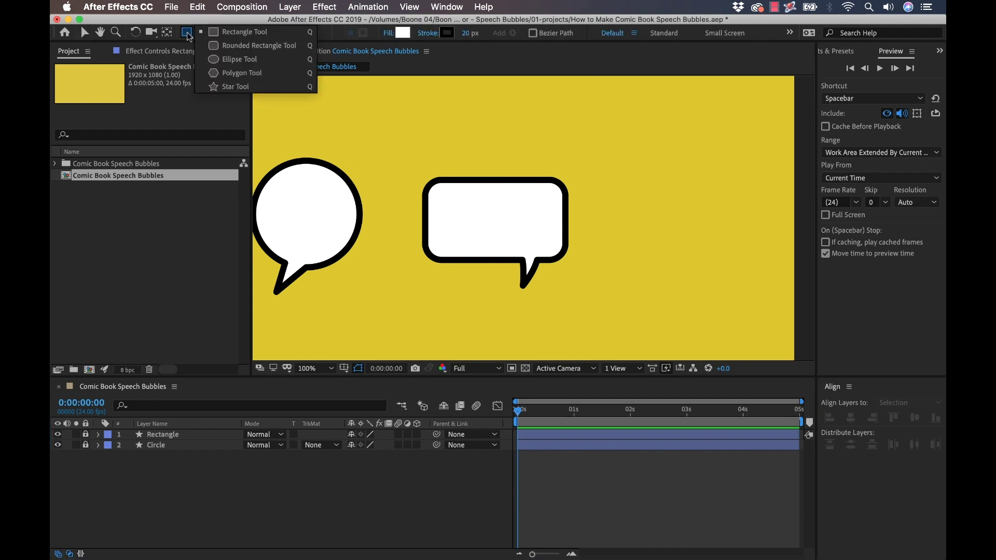
{"action": "left_click", "coordinate": [232, 88]}
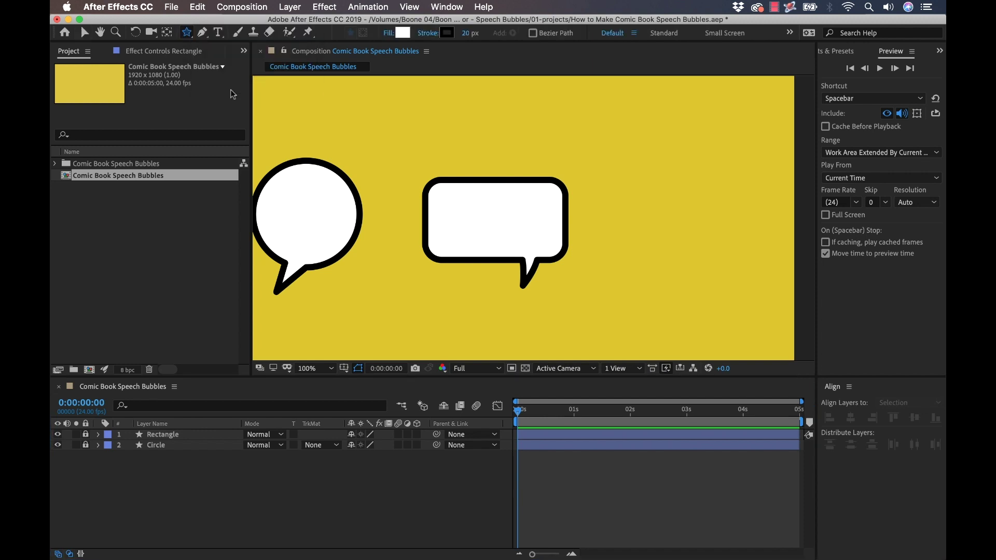
{"action": "scroll", "coordinate": [699, 197], "scroll_direction": "right", "scroll_amount": 5}
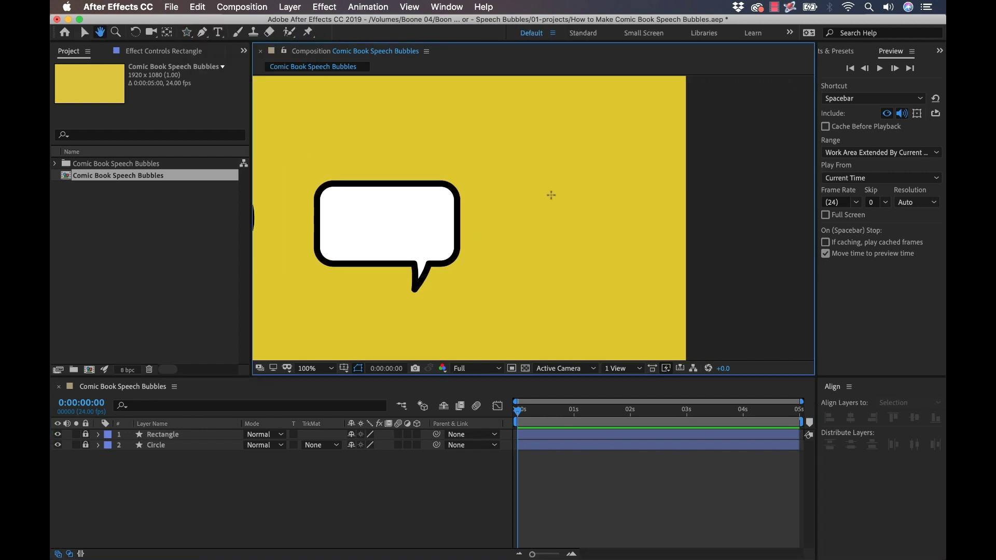
{"action": "left_click_drag", "start_coordinate": [524, 175], "coordinate": [598, 244]}
Move the star slightly down and to the right
{"action": "key", "text": "v"}
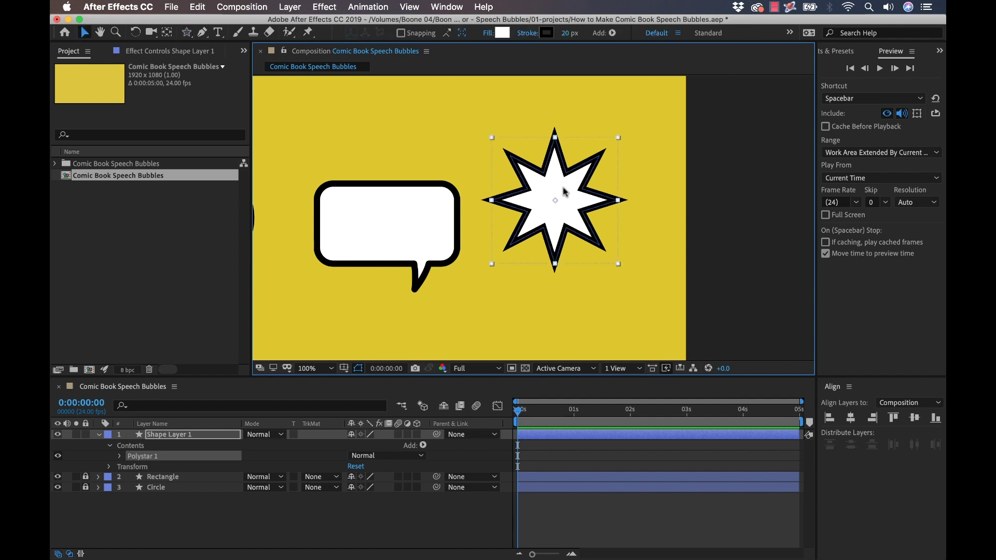
{"action": "left_click_drag", "start_coordinate": [564, 192], "coordinate": [578, 214]}
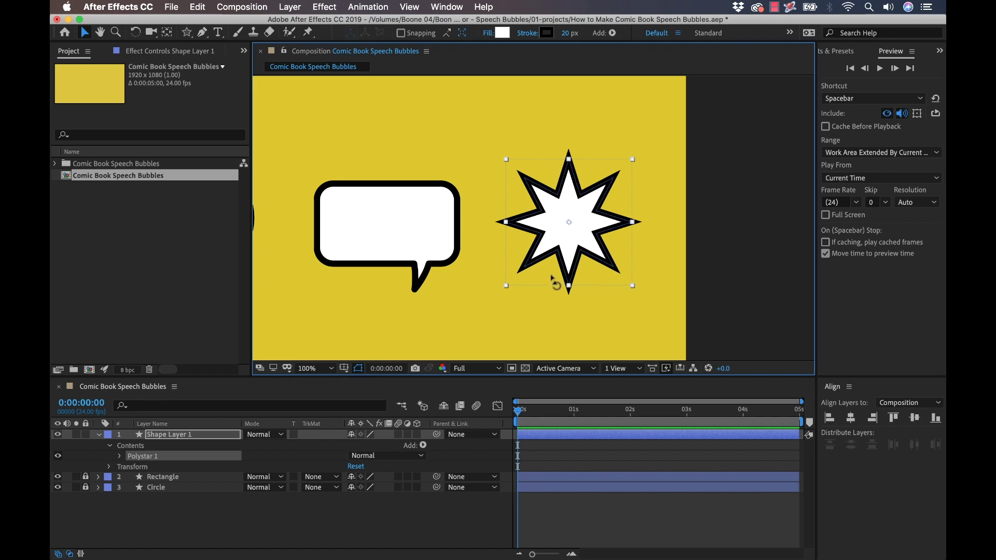
{"action": "left_click", "coordinate": [119, 457]}
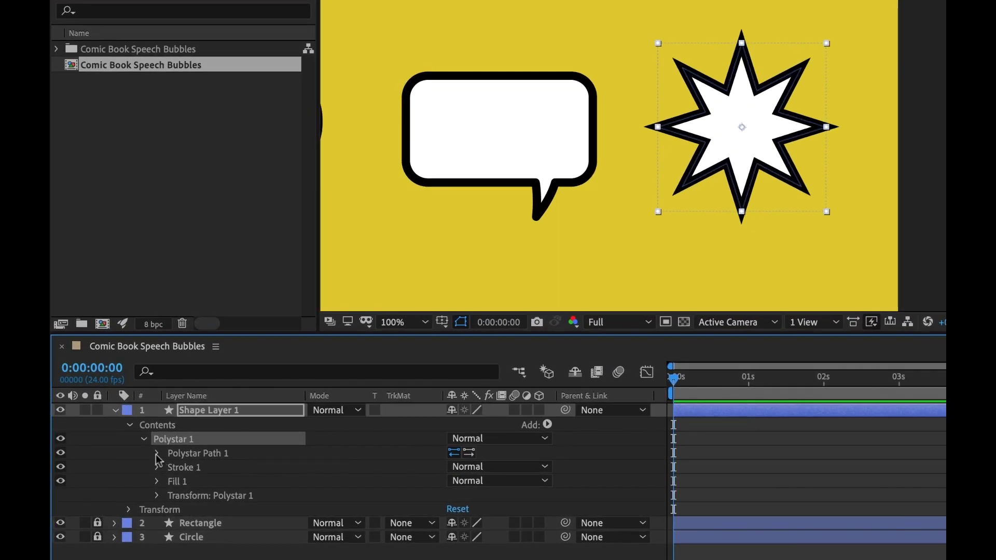
Set Polystar Path 1's Outer Radius to 165.7 and Inner Roundness to 99%
{"action": "left_click", "coordinate": [156, 453]}
{"action": "scroll", "coordinate": [292, 479], "scroll_direction": "down", "scroll_amount": 1}
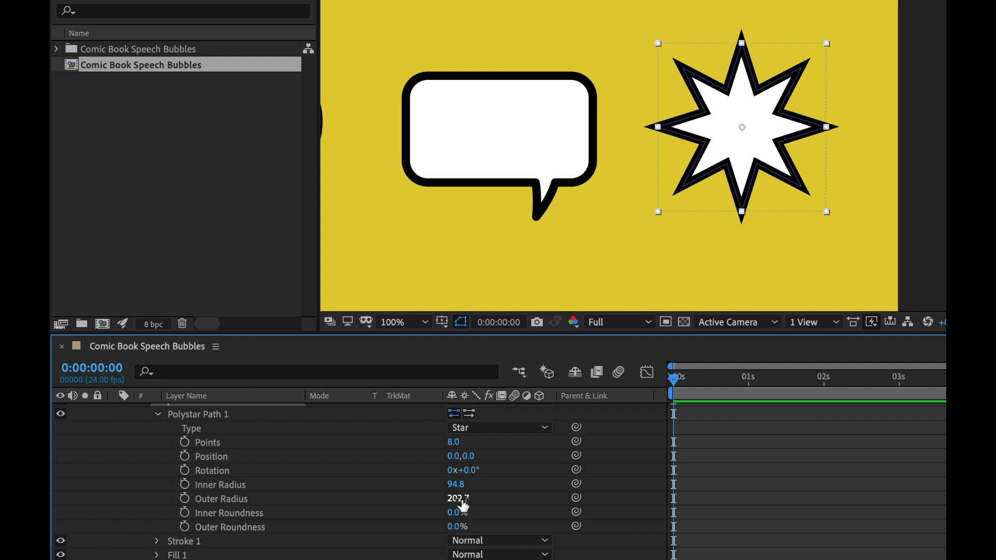
{"action": "left_click_drag", "start_coordinate": [457, 499], "coordinate": [530, 511]}
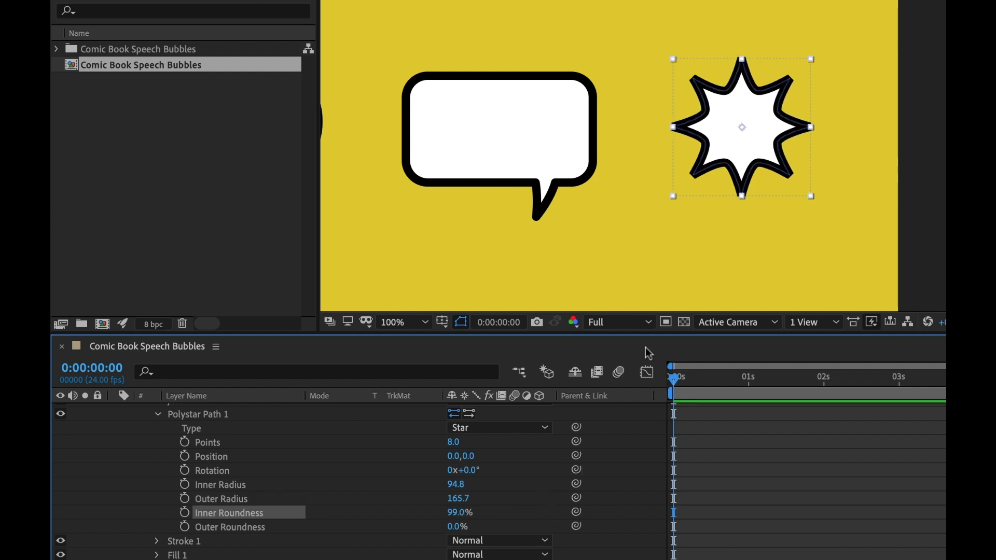
{"action": "left_click", "coordinate": [159, 416]}
Set the star's Stroke 1 Line Join to Round Join
{"action": "left_click", "coordinate": [157, 468]}
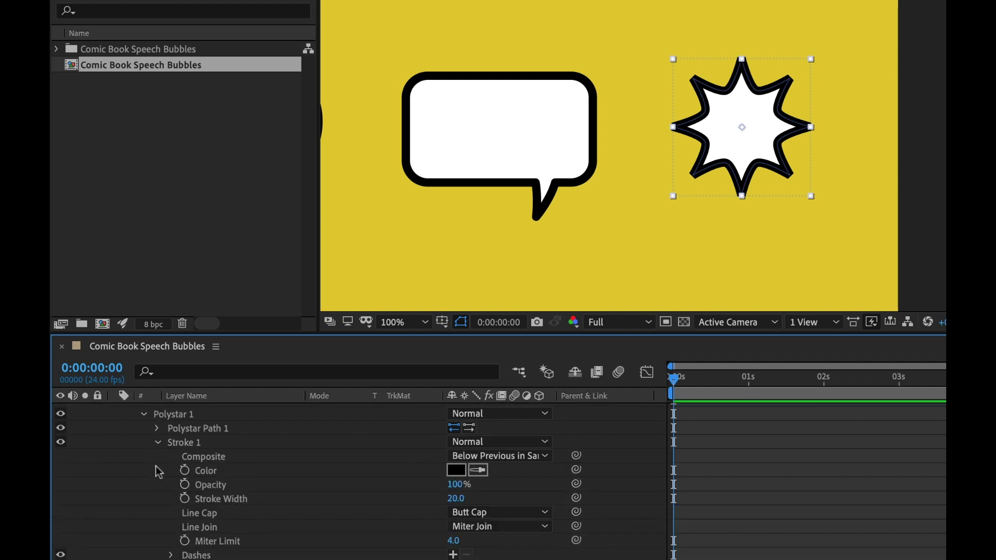
{"action": "left_click", "coordinate": [507, 528]}
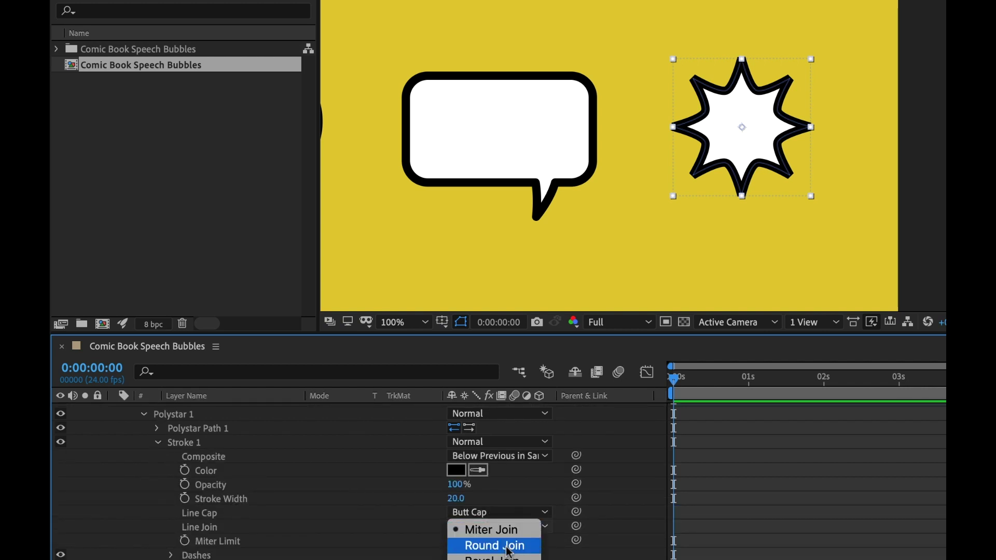
{"action": "left_click", "coordinate": [507, 548]}
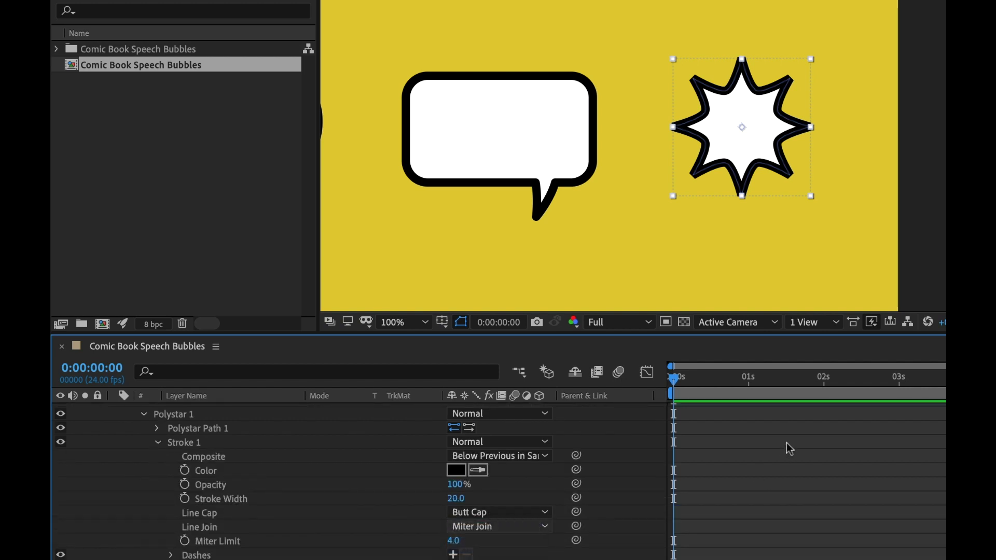
{"action": "left_click", "coordinate": [157, 444]}
Convert Polystar Path 1 to a Bezier path and reveal its Path property
{"action": "left_click", "coordinate": [158, 453]}
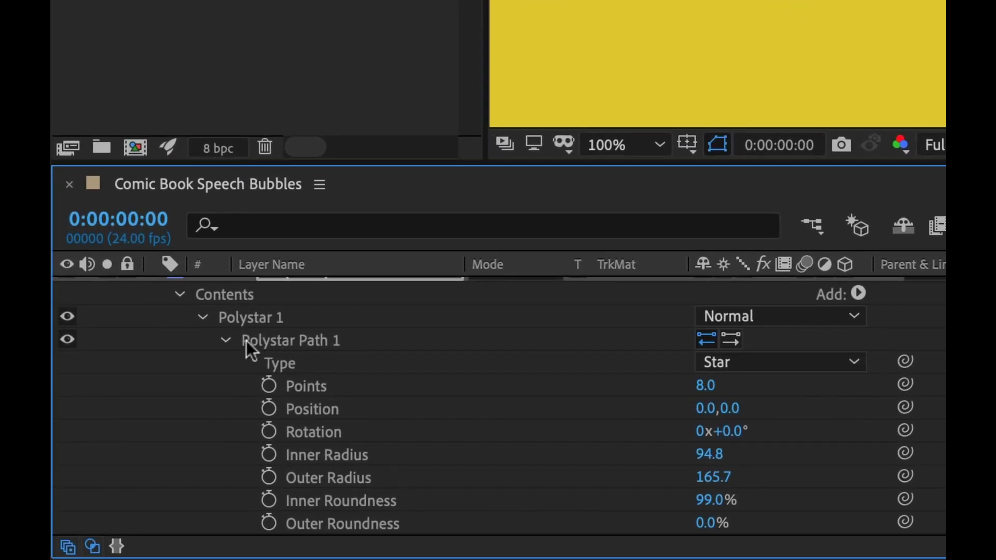
{"action": "left_click", "coordinate": [260, 340]}
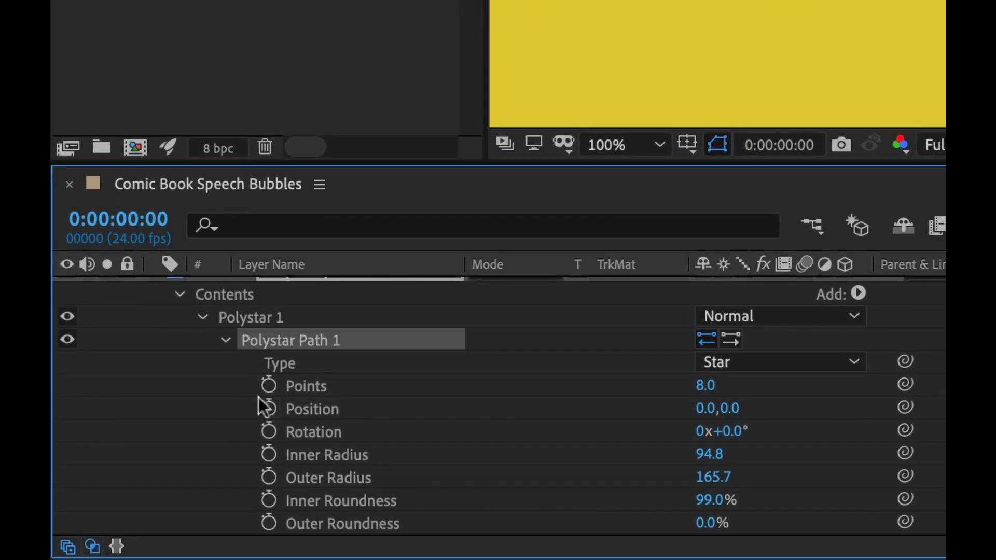
{"action": "right_click", "coordinate": [301, 341]}
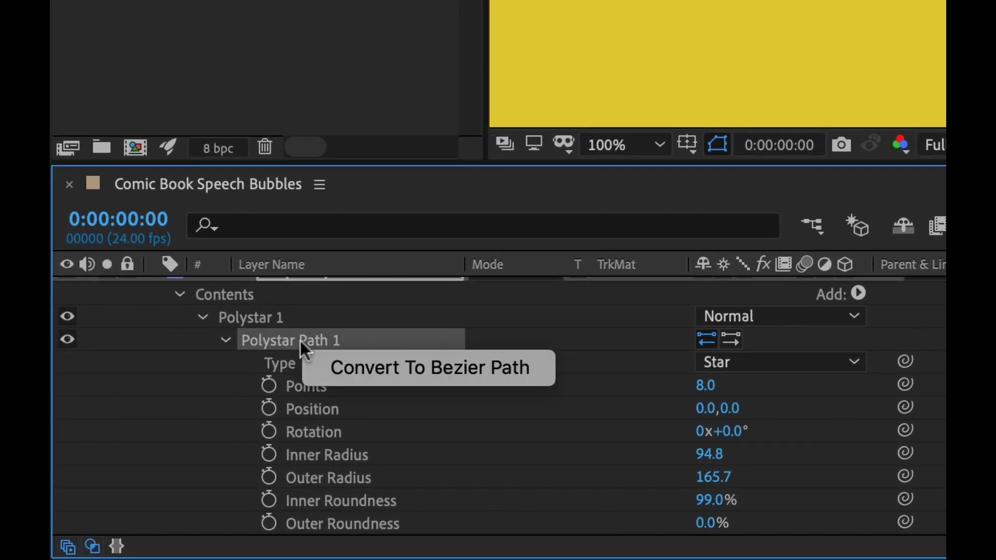
{"action": "left_click", "coordinate": [434, 367]}
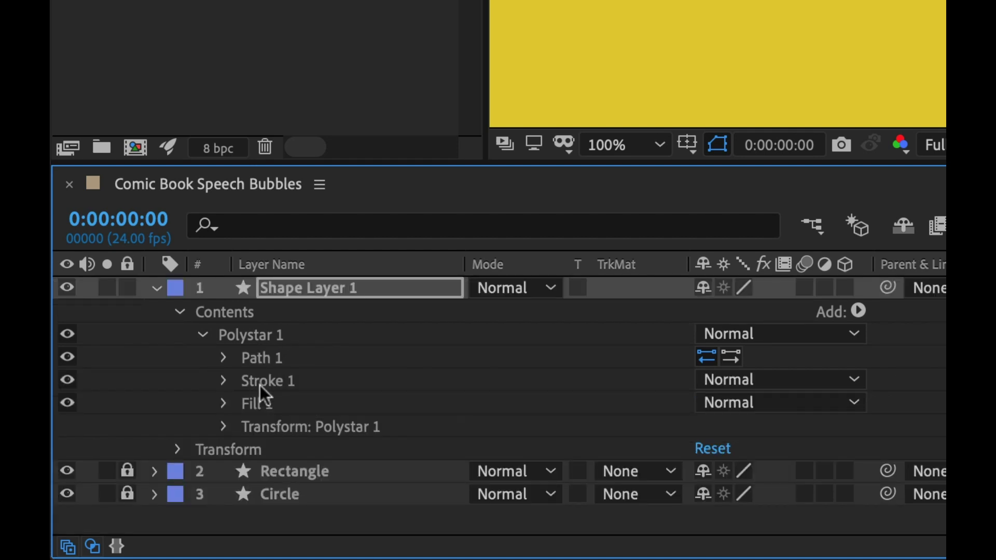
{"action": "left_click", "coordinate": [225, 358]}
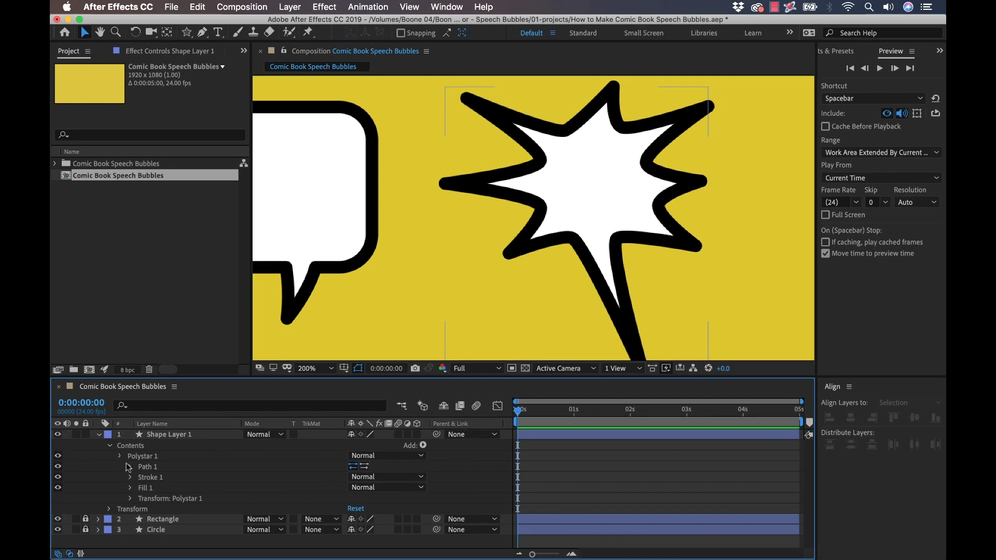
Rename Shape Layer 1 to 'Splat'
{"action": "left_click", "coordinate": [120, 456]}
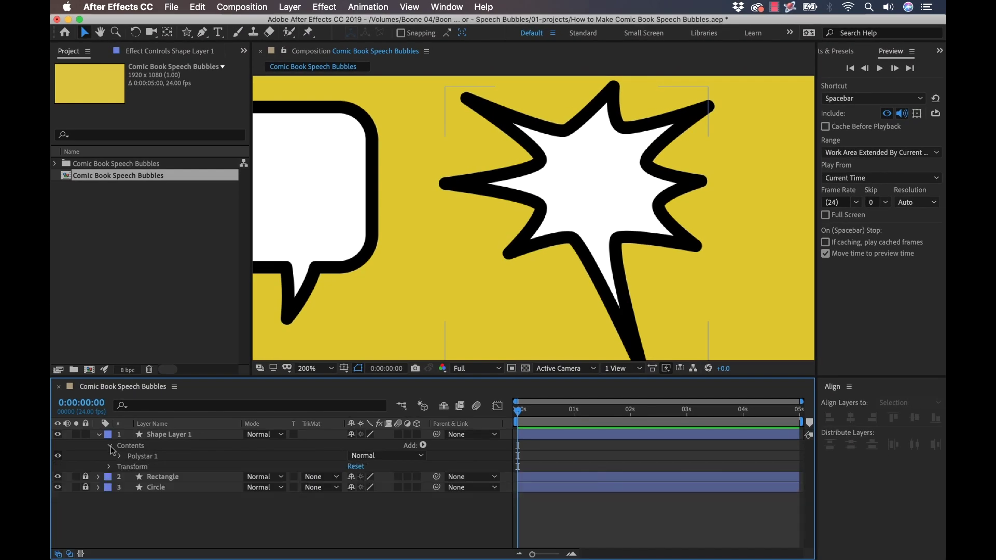
{"action": "left_click", "coordinate": [110, 445]}
{"action": "left_click", "coordinate": [166, 434]}
{"action": "key", "text": "Return"}
{"action": "type", "text": "Splat"}
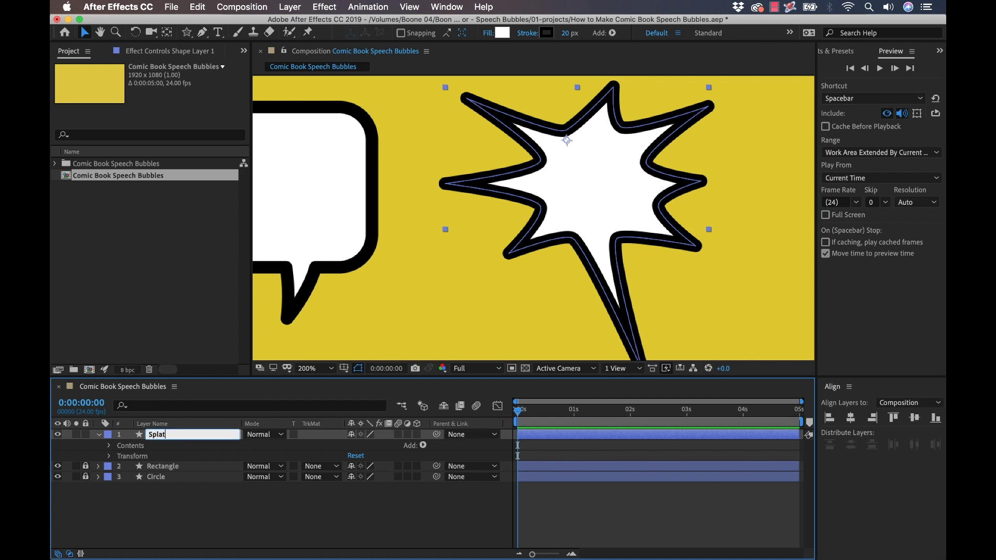
{"action": "key", "text": "Return"}
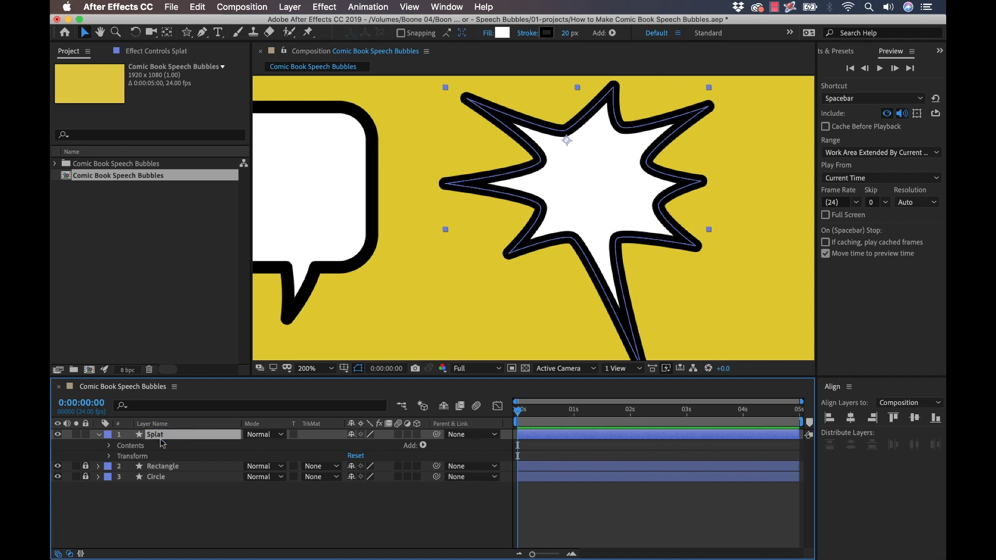
{"action": "left_click", "coordinate": [99, 434]}
Zoom out and pan to review all three bubbles, then return to 100%
{"action": "left_click", "coordinate": [208, 493]}
{"action": "key", "text": "comma"}
{"action": "key", "text": "comma"}
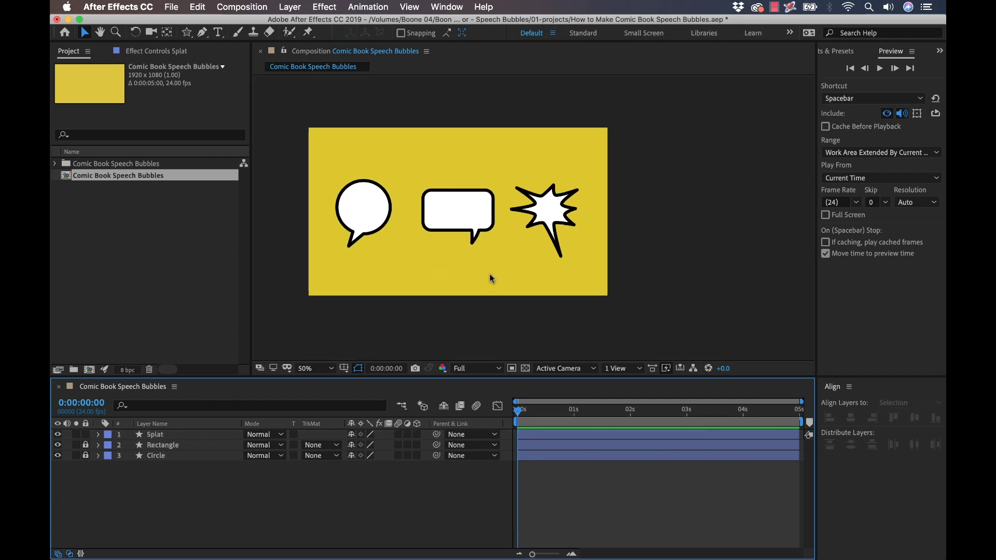
{"action": "left_click_drag", "start_coordinate": [424, 223], "coordinate": [538, 262]}
{"action": "key", "text": "period"}
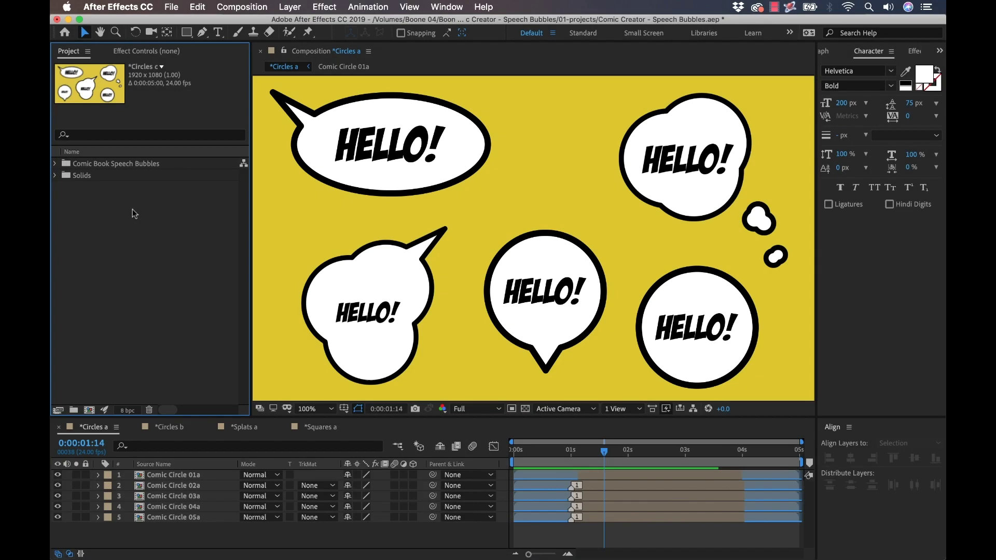
Expand the Comic Book Speech Bubbles and Circles folders and preview the bubble animations
{"action": "left_click", "coordinate": [55, 163]}
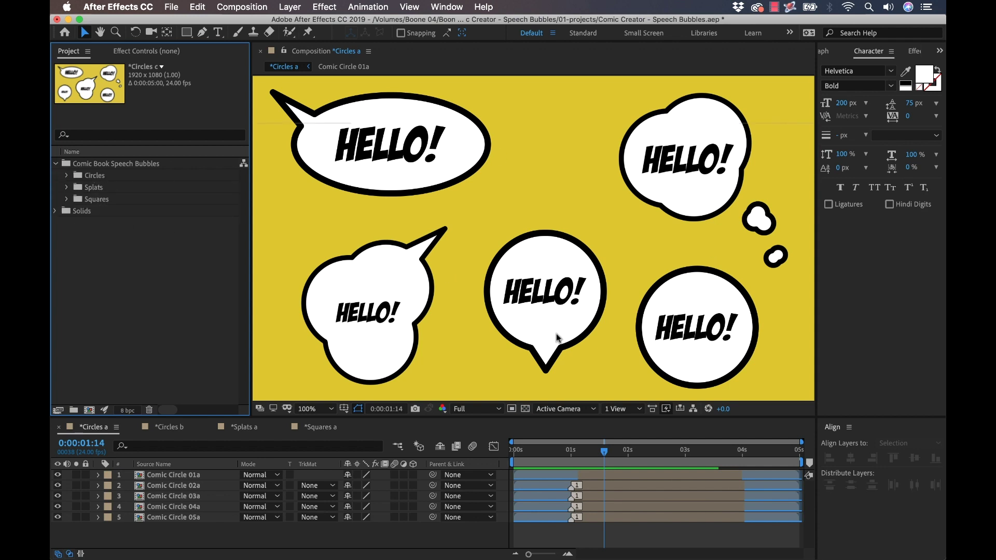
{"action": "left_click", "coordinate": [243, 427]}
{"action": "left_click", "coordinate": [320, 428]}
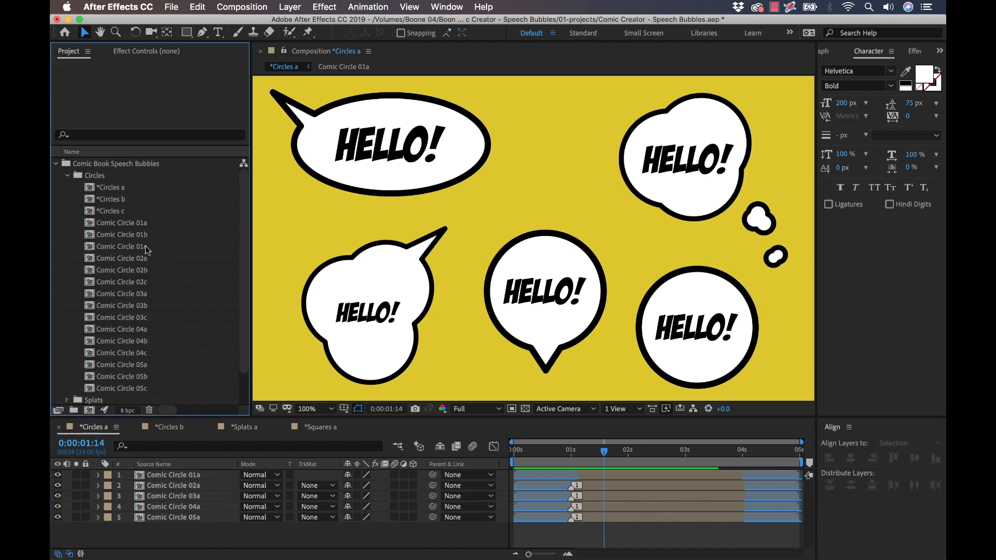
{"action": "key", "text": "space"}
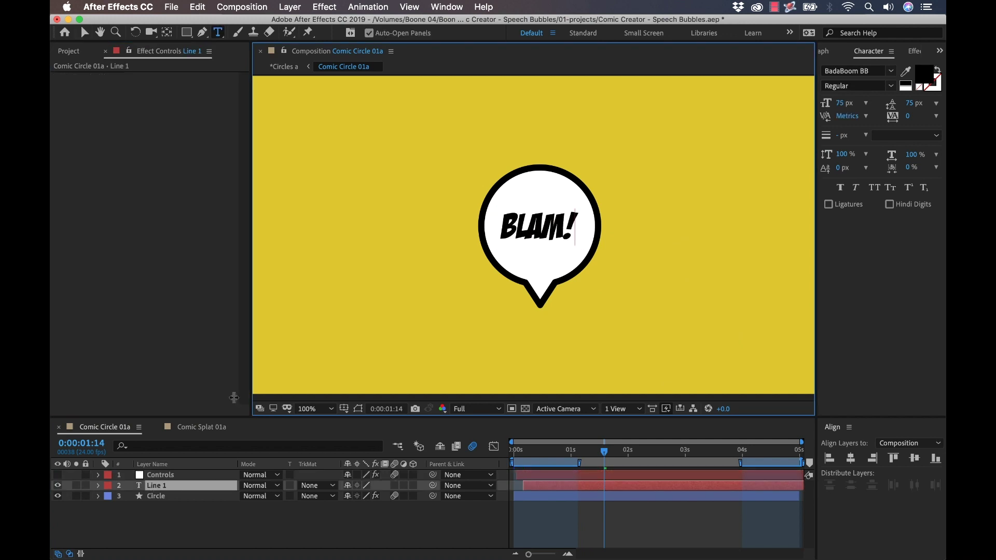
On the Controls layer, try the text colour and a text move, leaving BLAM! centred
{"action": "left_click", "coordinate": [161, 474]}
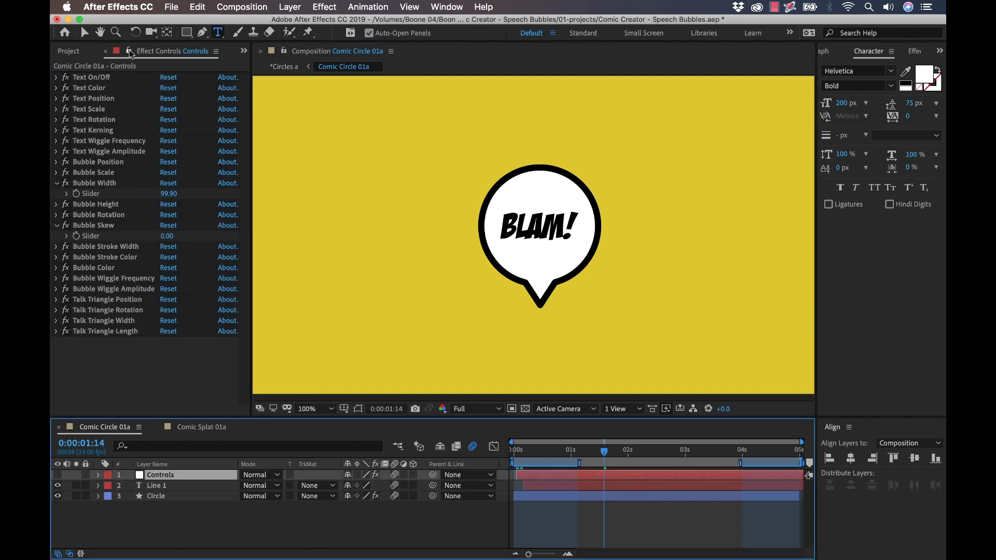
{"action": "left_click", "coordinate": [57, 98]}
{"action": "left_click", "coordinate": [166, 109]}
{"action": "left_click", "coordinate": [442, 201]}
{"action": "left_click_drag", "start_coordinate": [194, 130], "coordinate": [122, 127]}
{"action": "key", "text": "ctrl+z"}
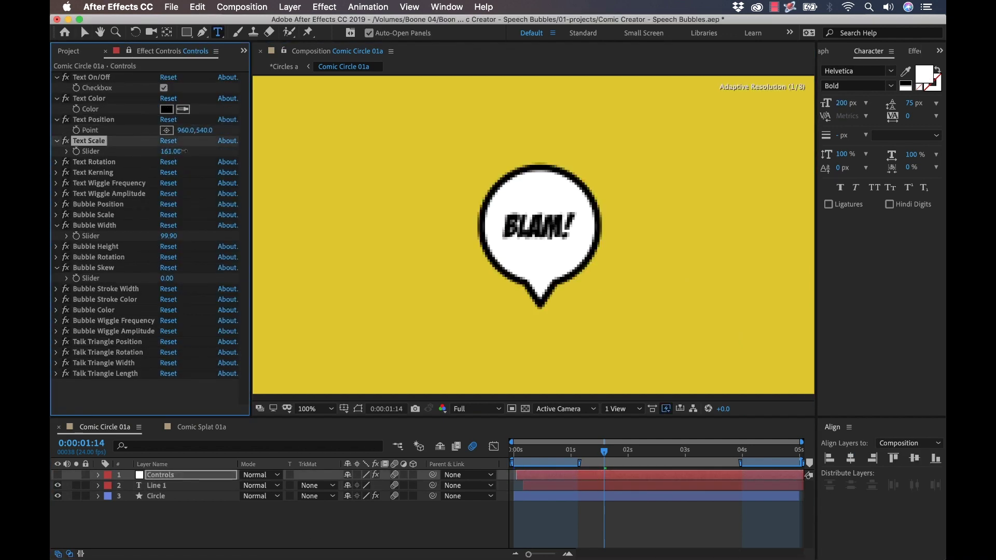
Review the text and bubble size settings, trying a wider bubble and undoing it
{"action": "left_click", "coordinate": [56, 141]}
{"action": "left_click", "coordinate": [56, 162]}
{"action": "left_click", "coordinate": [56, 207]}
{"action": "left_click", "coordinate": [56, 229]}
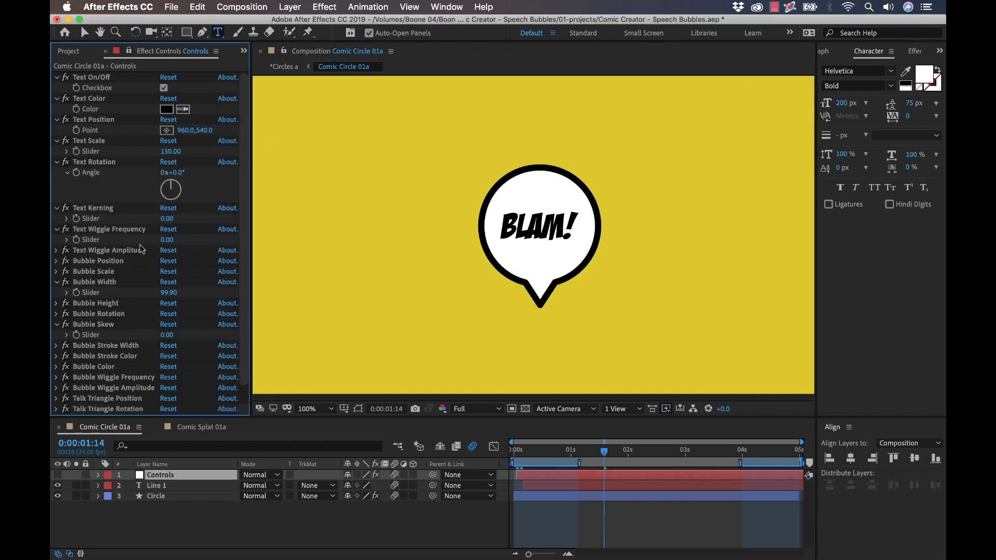
{"action": "left_click", "coordinate": [57, 228]}
{"action": "left_click", "coordinate": [56, 250]}
{"action": "left_click", "coordinate": [56, 272]}
{"action": "left_click_drag", "start_coordinate": [170, 303], "coordinate": [192, 300]}
{"action": "left_click", "coordinate": [56, 314]}
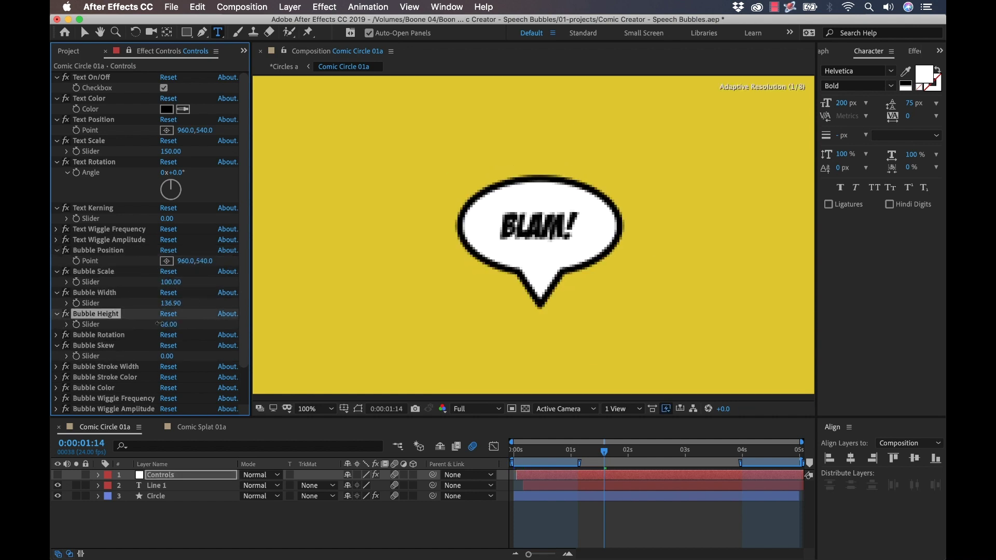
{"action": "key", "text": "ctrl+z"}
Try an orange bubble outline colour, then cancel and keep the black stroke
{"action": "left_click", "coordinate": [101, 335]}
{"action": "left_click", "coordinate": [56, 346]}
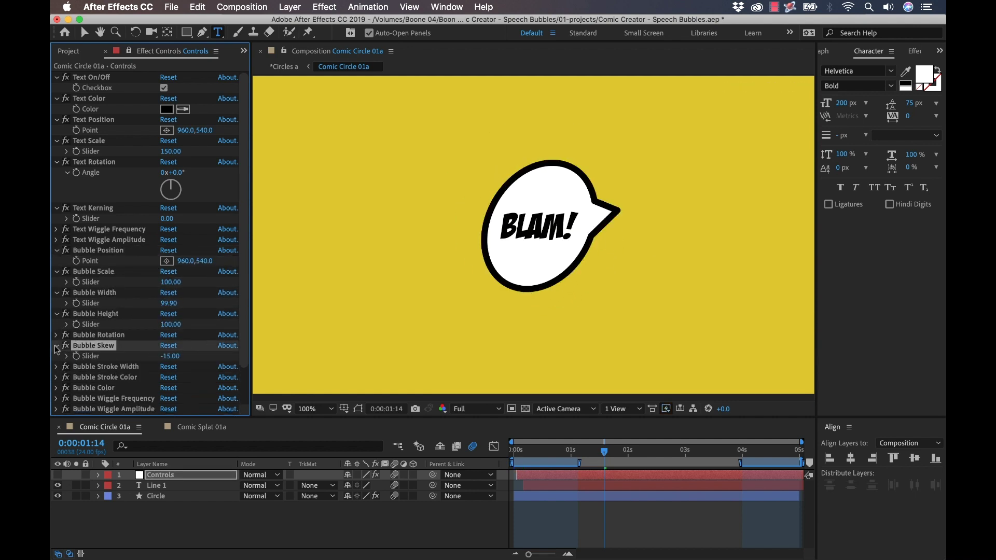
{"action": "left_click", "coordinate": [57, 355]}
{"action": "left_click", "coordinate": [56, 377]}
{"action": "scroll", "coordinate": [129, 311], "scroll_direction": "down", "scroll_amount": 1}
{"action": "left_click", "coordinate": [166, 369]}
{"action": "left_click", "coordinate": [304, 215]}
{"action": "left_click", "coordinate": [342, 326]}
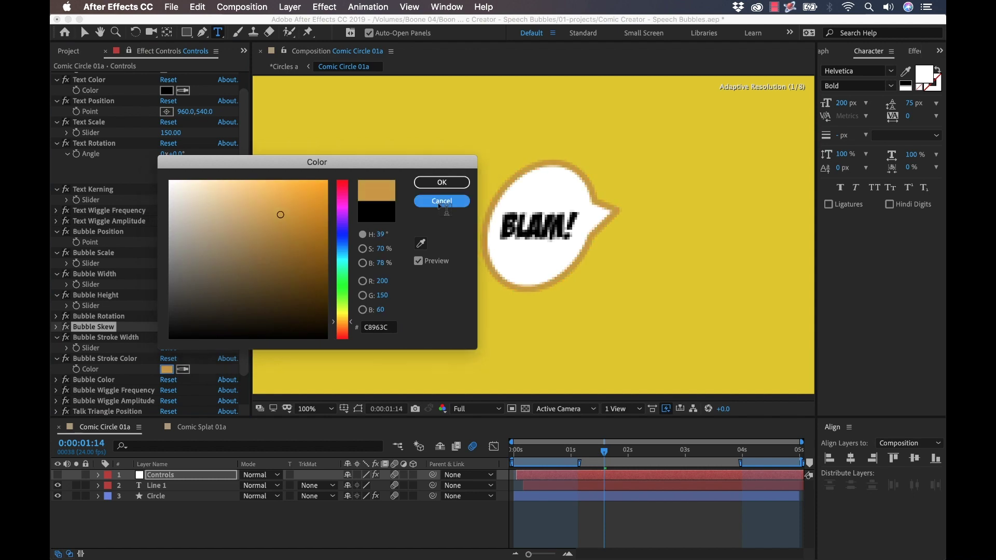
Try a different bubble fill colour, then cancel and keep the white fill
{"action": "left_click", "coordinate": [442, 201]}
{"action": "left_click", "coordinate": [56, 379]}
{"action": "scroll", "coordinate": [129, 311], "scroll_direction": "down", "scroll_amount": 2}
{"action": "left_click", "coordinate": [166, 346]}
{"action": "left_click", "coordinate": [318, 238]}
{"action": "left_click", "coordinate": [442, 201]}
Make the speech tail long and thin using the Talk Triangle settings
{"action": "scroll", "coordinate": [56, 380], "scroll_direction": "down", "scroll_amount": 2}
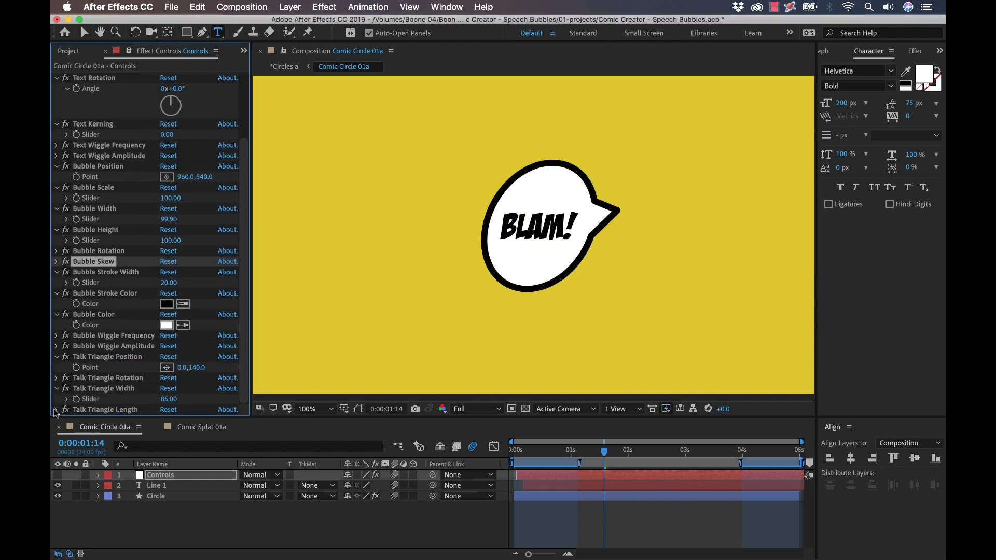
{"action": "left_click", "coordinate": [56, 346]}
{"action": "left_click", "coordinate": [56, 377]}
{"action": "left_click", "coordinate": [56, 398]}
{"action": "left_click_drag", "start_coordinate": [169, 388], "coordinate": [152, 388]}
{"action": "left_click", "coordinate": [107, 346]}
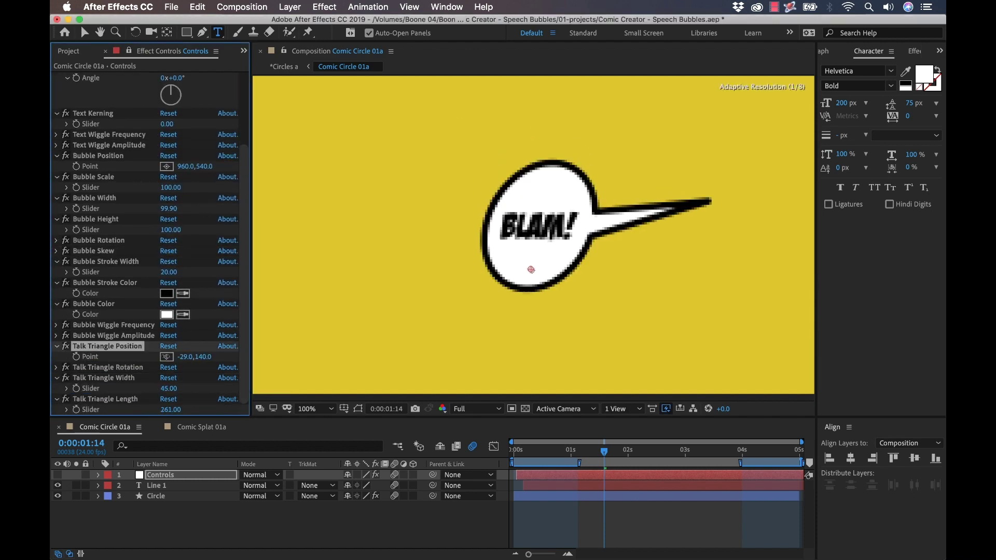
Rotate the bubble so its tail points down-left
{"action": "left_click", "coordinate": [56, 240]}
{"action": "left_click", "coordinate": [99, 240]}
{"action": "left_click_drag", "start_coordinate": [176, 250], "coordinate": [144, 286]}
{"action": "left_click", "coordinate": [666, 518]}
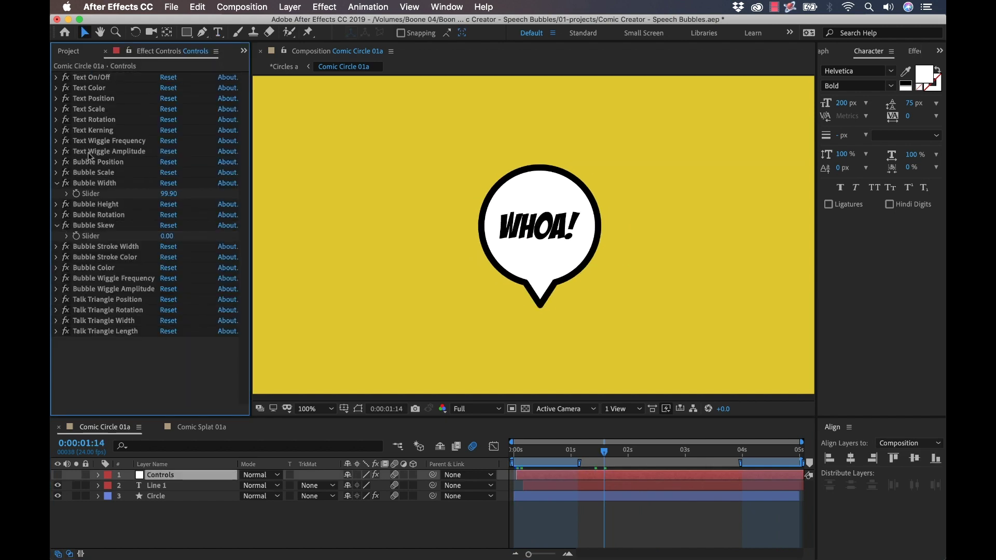
Reselect the Controls layer and widen the bubble to 119.90
{"action": "left_click", "coordinate": [153, 486]}
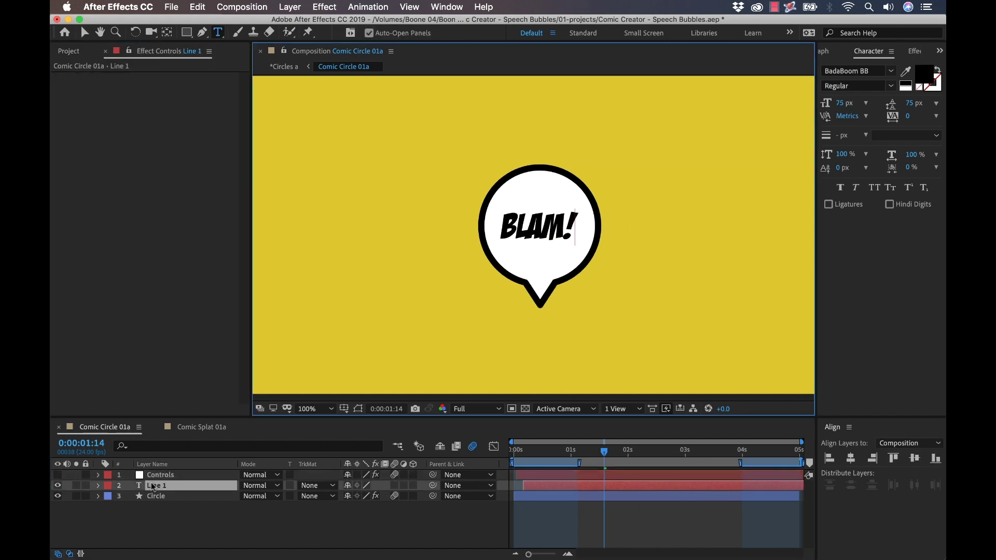
{"action": "left_click", "coordinate": [155, 475]}
{"action": "left_click", "coordinate": [166, 109]}
{"action": "left_click", "coordinate": [93, 119]}
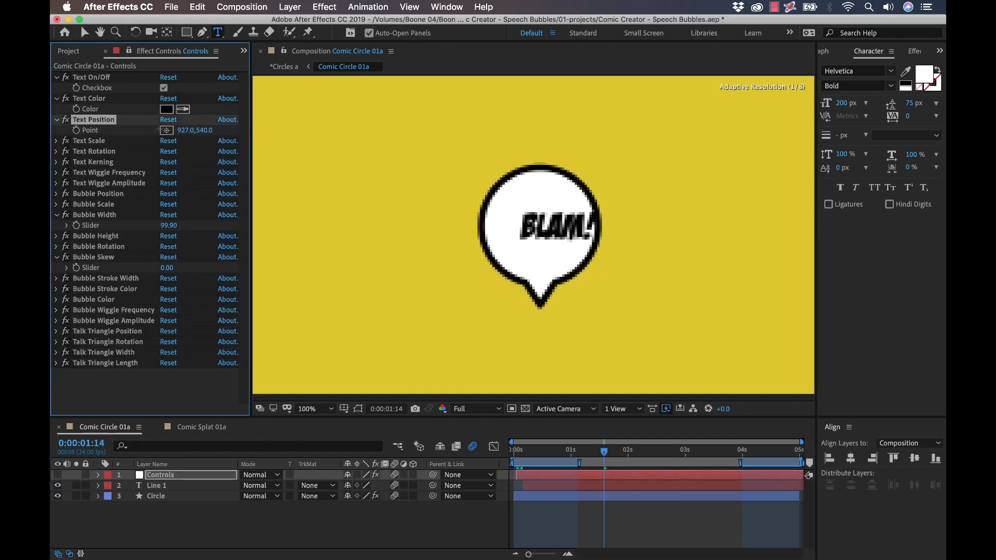
{"action": "left_click", "coordinate": [55, 140]}
{"action": "left_click", "coordinate": [56, 161]}
{"action": "left_click", "coordinate": [56, 207]}
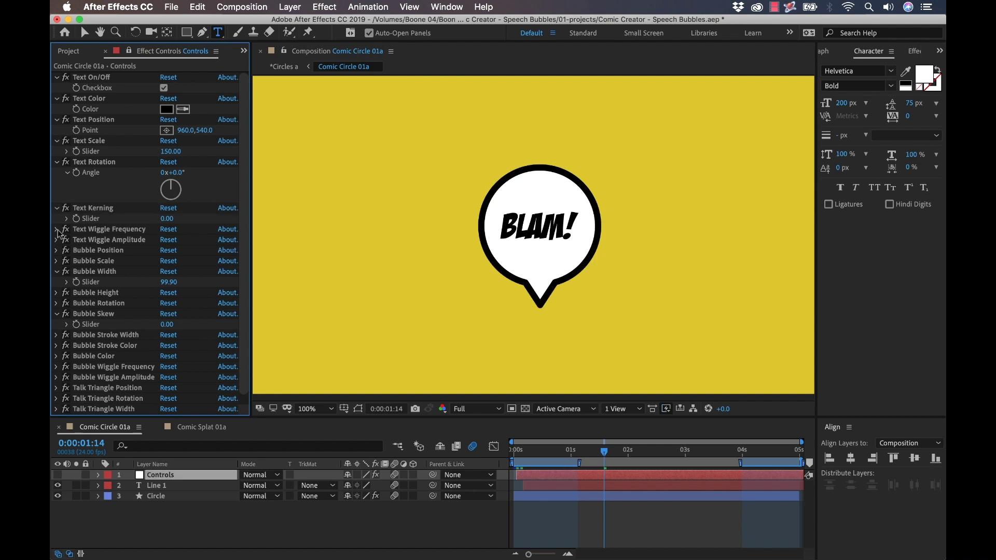
{"action": "left_click", "coordinate": [55, 250]}
{"action": "left_click", "coordinate": [55, 271]}
{"action": "mouse_move", "coordinate": [171, 303]}
{"action": "left_mouse_down"}
{"action": "mouse_move", "coordinate": [187, 300]}
{"action": "mouse_move", "coordinate": [177, 301]}
{"action": "left_mouse_up"}
Check bubble height, rotation, skew and stroke, trying and cancelling an orange outline
{"action": "left_click", "coordinate": [55, 313]}
{"action": "left_click", "coordinate": [99, 335]}
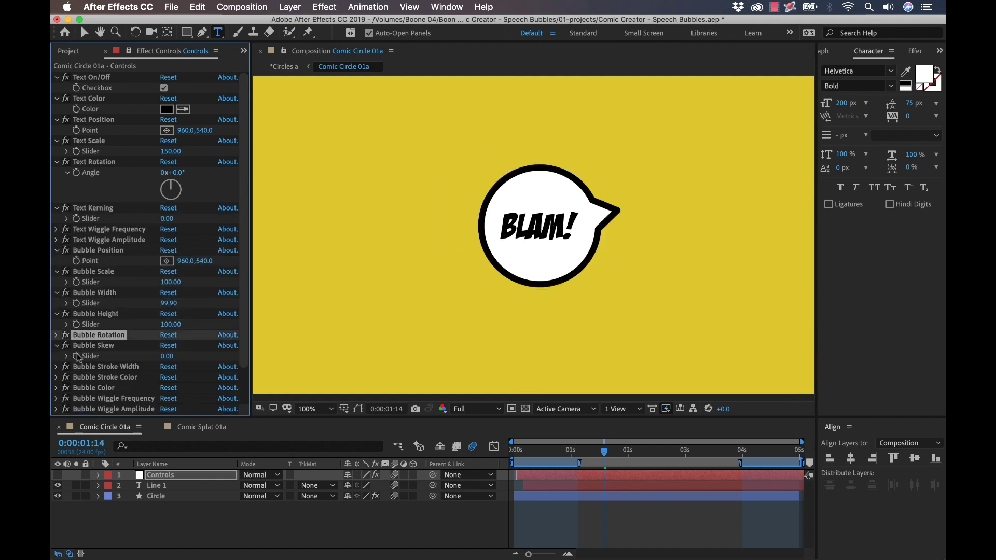
{"action": "left_click", "coordinate": [93, 346]}
{"action": "left_click", "coordinate": [55, 367]}
{"action": "left_click", "coordinate": [55, 388]}
{"action": "scroll", "coordinate": [104, 374], "scroll_direction": "down", "scroll_amount": 1}
{"action": "left_click", "coordinate": [167, 369]}
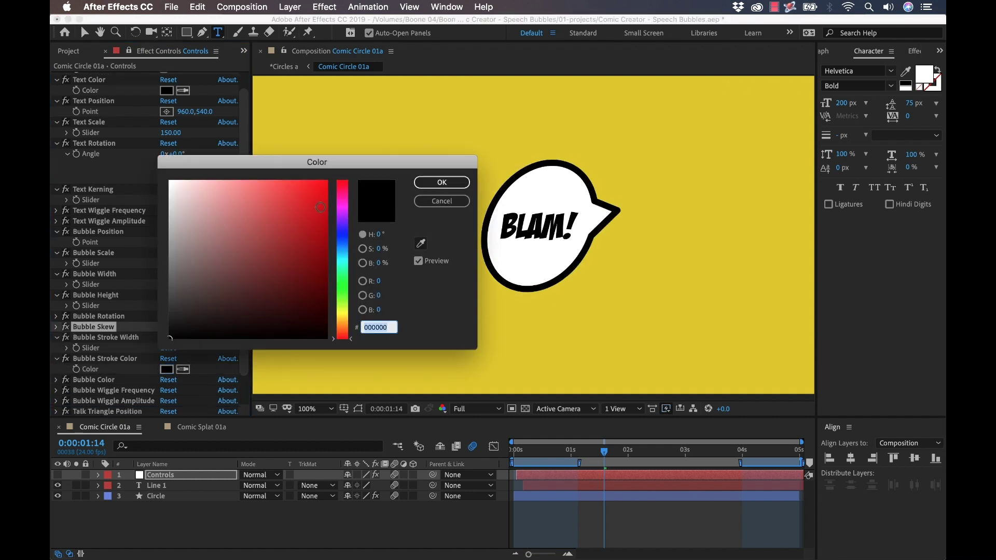
{"action": "left_click_drag", "start_coordinate": [320, 207], "coordinate": [223, 218]}
{"action": "left_click", "coordinate": [442, 201]}
Open the bubble fill colour and cancel it, keeping the fill white
{"action": "scroll", "coordinate": [145, 311], "scroll_direction": "down", "scroll_amount": 2}
{"action": "left_click", "coordinate": [55, 336]}
{"action": "left_click", "coordinate": [166, 346]}
{"action": "left_click", "coordinate": [441, 201]}
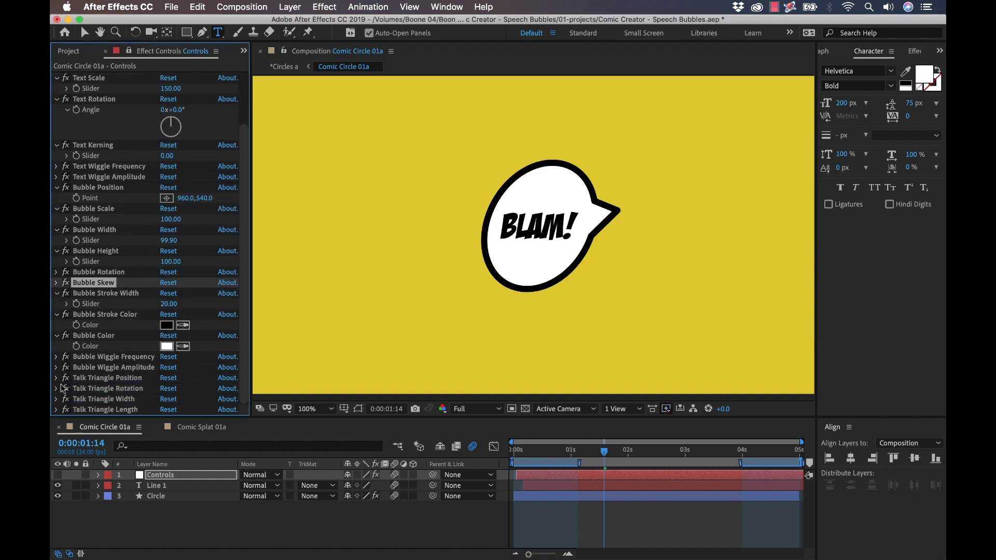
Adjust Talk Triangle width, length and base position, and rotate the bubble to -345°
{"action": "left_click", "coordinate": [55, 378]}
{"action": "scroll", "coordinate": [62, 388], "scroll_direction": "down", "scroll_amount": 2}
{"action": "left_click", "coordinate": [56, 378]}
{"action": "left_click", "coordinate": [56, 399]}
{"action": "left_click_drag", "start_coordinate": [171, 409], "coordinate": [147, 388]}
{"action": "left_click", "coordinate": [152, 388]}
{"action": "left_click", "coordinate": [107, 346]}
{"action": "left_click_drag", "start_coordinate": [182, 356], "coordinate": [176, 356]}
{"action": "left_click", "coordinate": [56, 241]}
{"action": "left_click_drag", "start_coordinate": [174, 251], "coordinate": [157, 289]}
Replace the bubble text BLAM! with WHAP!
{"action": "double_click", "coordinate": [149, 489]}
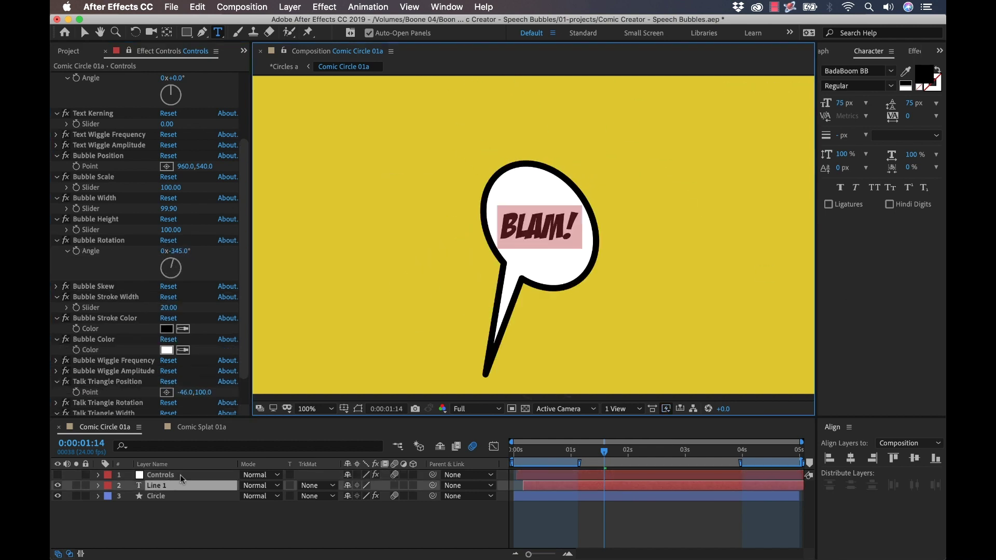
{"action": "type", "text": "WHAP!"}
{"action": "left_click", "coordinate": [664, 515]}
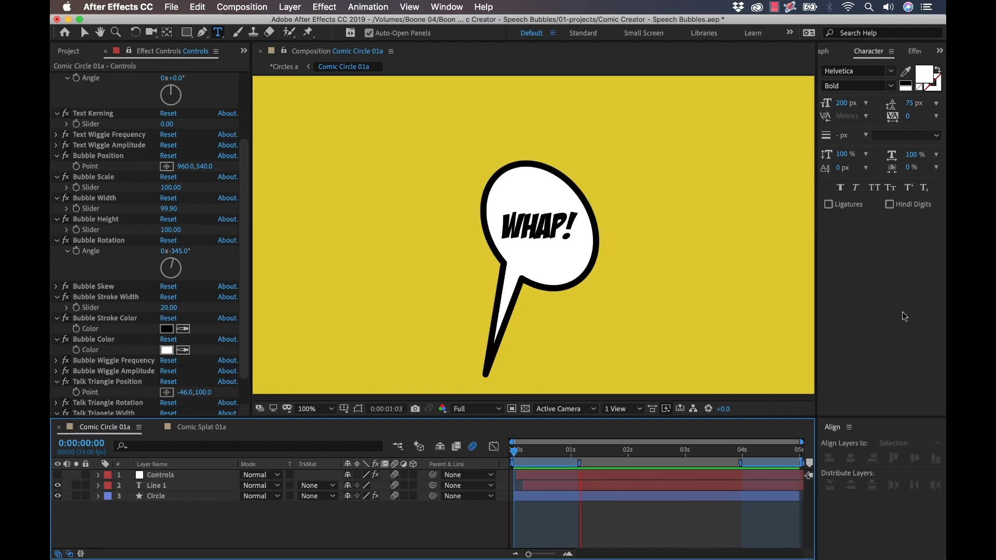